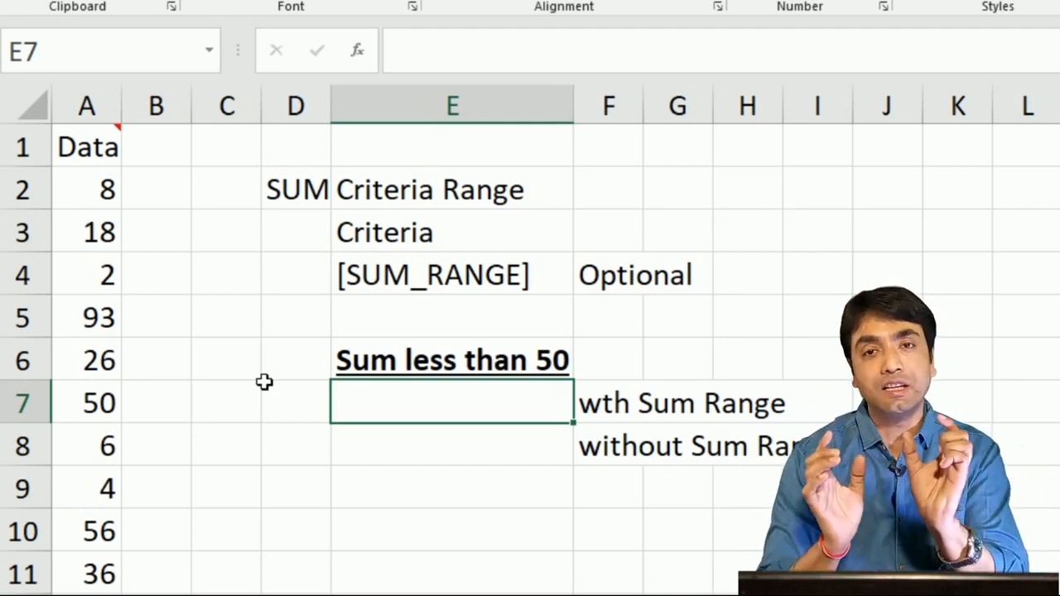
Start a SUMIF formula in cell E7 with the absolute range $A$2:$A$15 and the criteria "<50"
type("=SUMIF(")
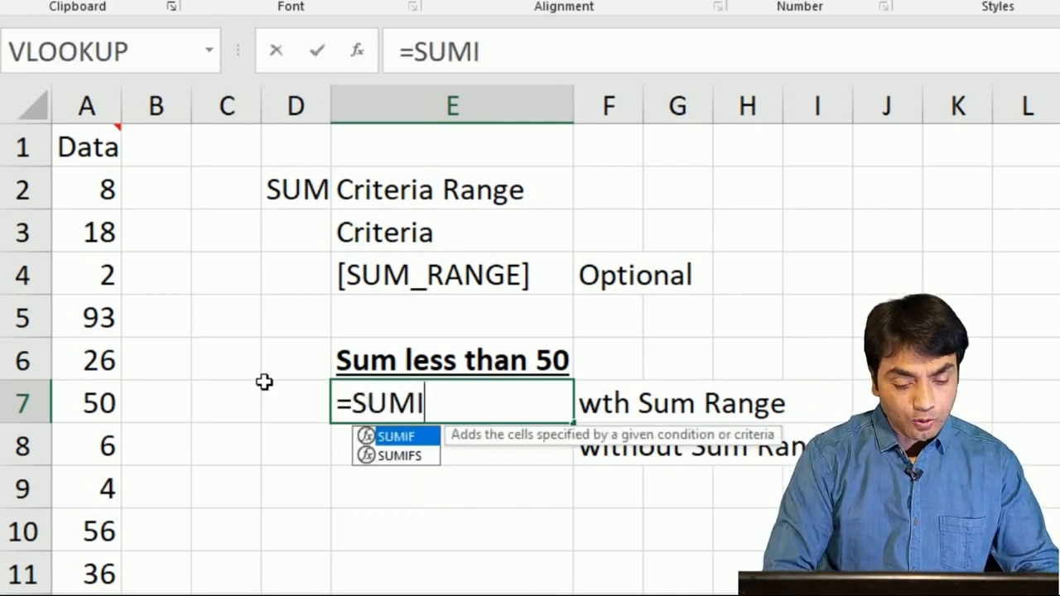
left_click(108, 191)
key("ctrl+shift+Down")
key("F4")
type(",")
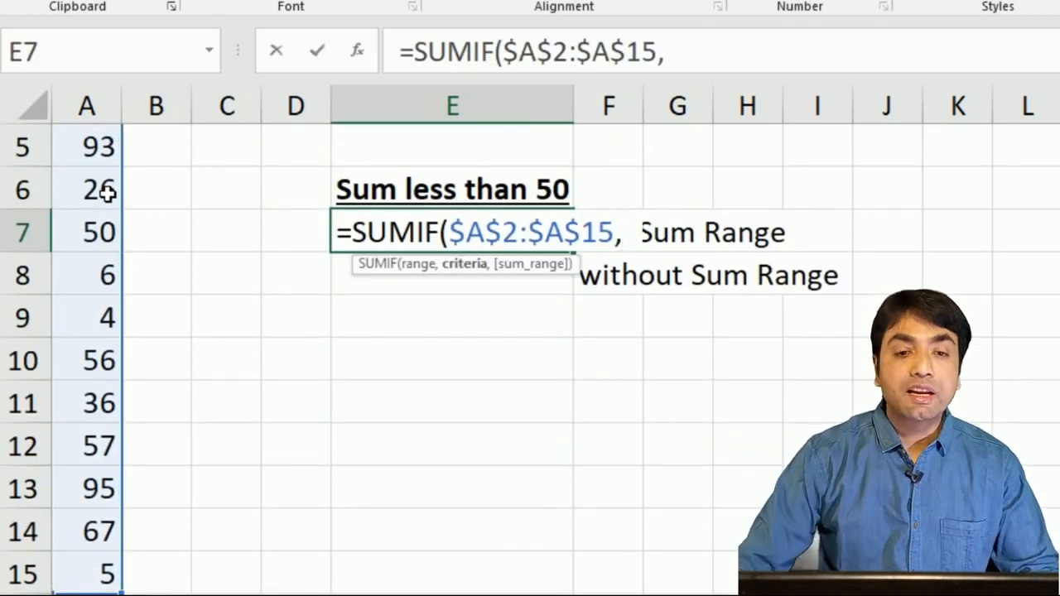
type("\"<")
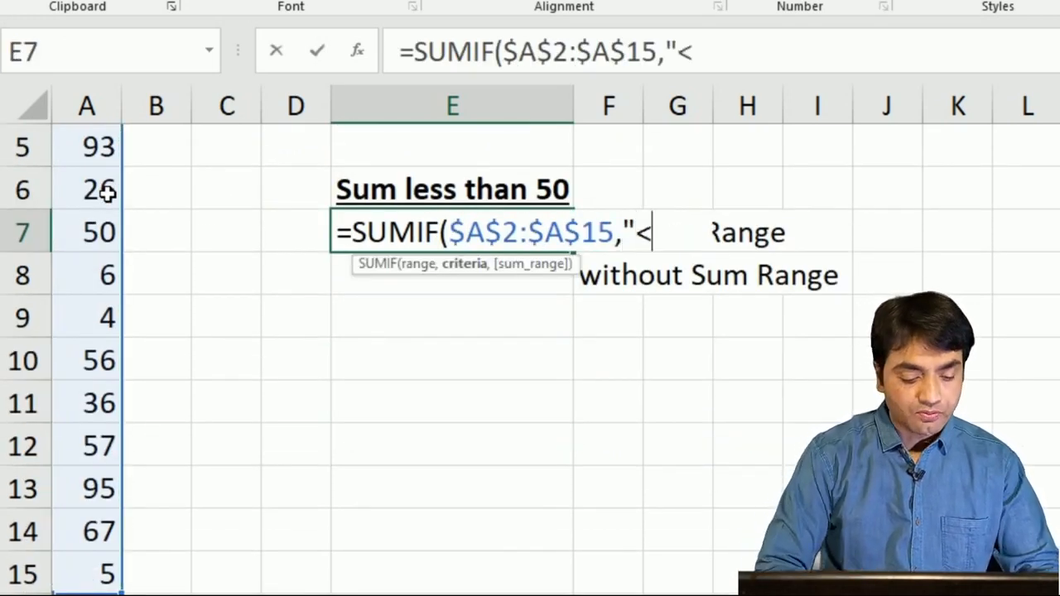
type("50\",")
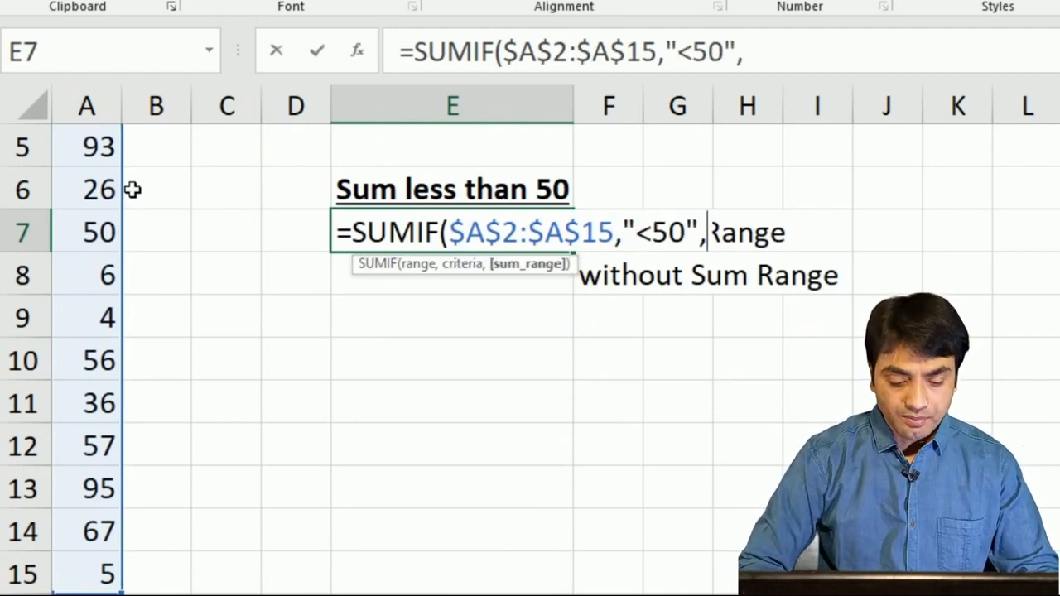
Complete the E7 formula with $A$2:$A$15 as the absolute sum range
left_click(101, 144)
key("Up")
key("Up")
key("Up")
key("Up")
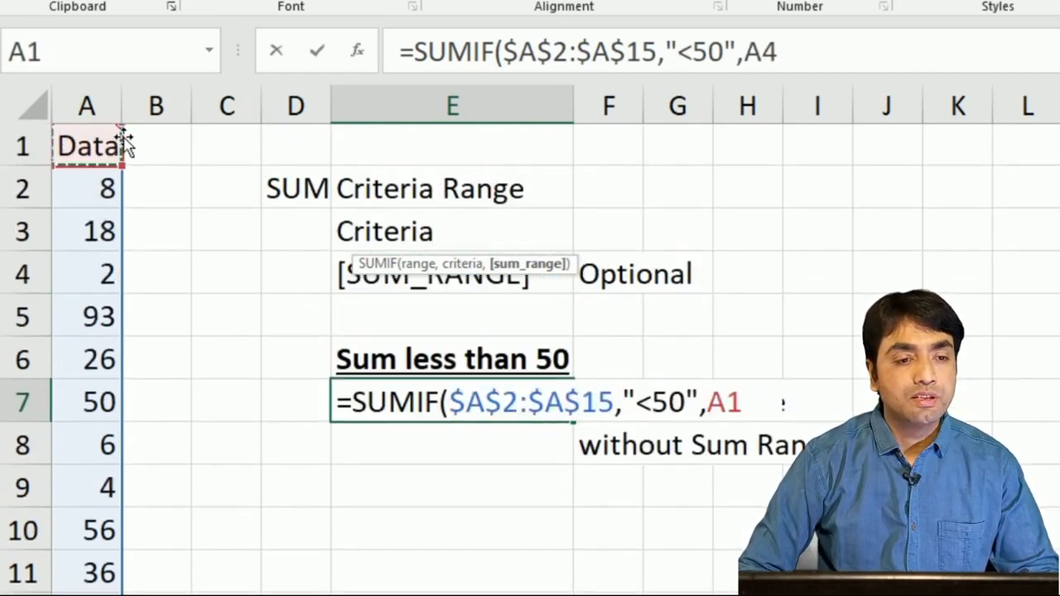
key("Down")
key("ctrl+shift+Down")
key("F4")
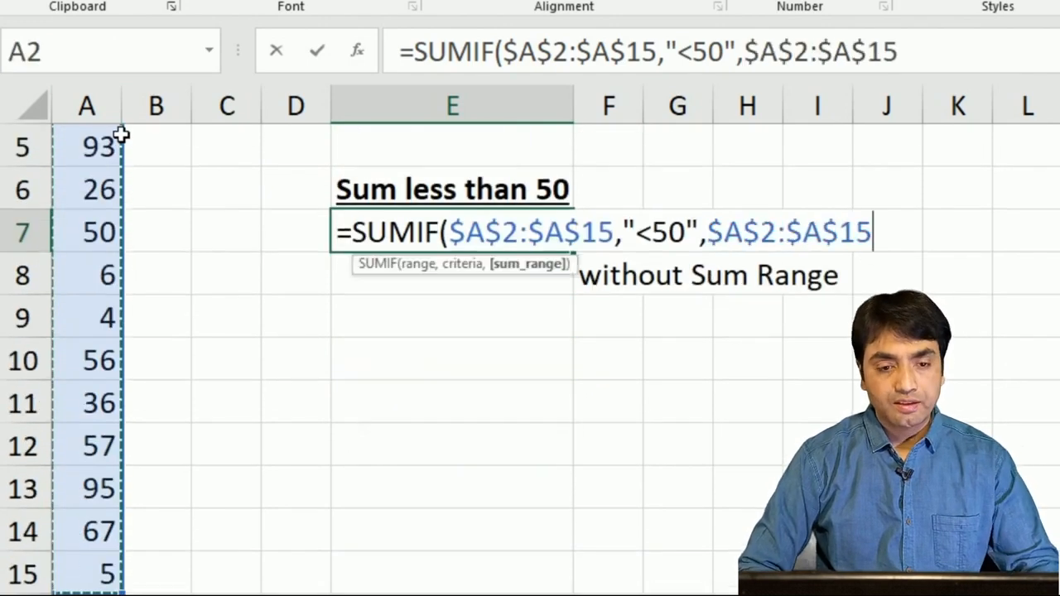
key("Return")
Examine the column E entries from the top of the sheet down to the SUMIF formula in E7
key("Up")
key("Up")
key("Up")
key("Up")
key("Up")
key("Up")
key("Up")
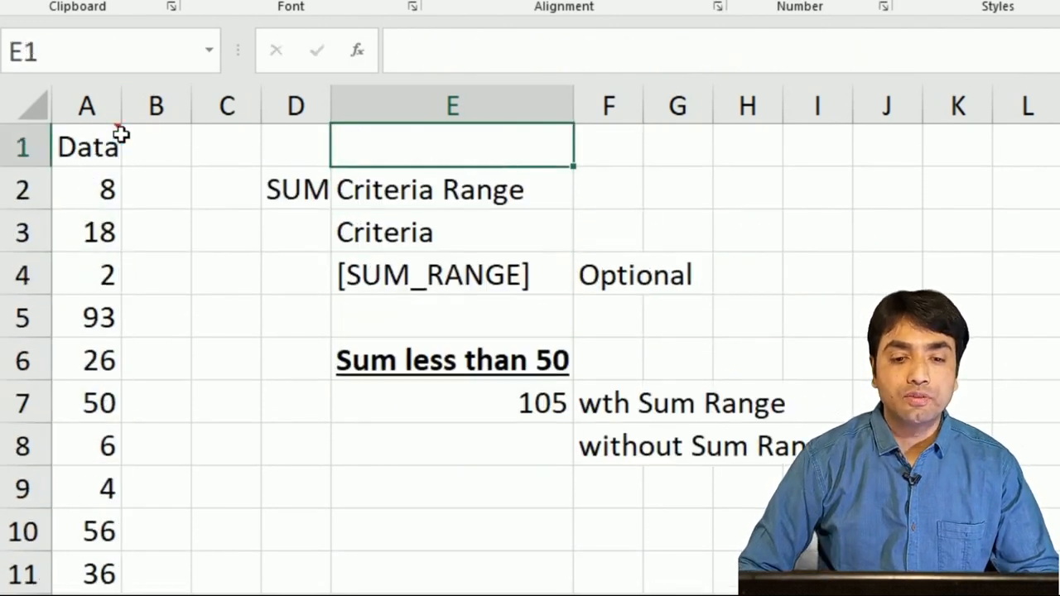
key("Down")
key("Down")
key("Down")
key("Down")
key("Down")
key("Down")
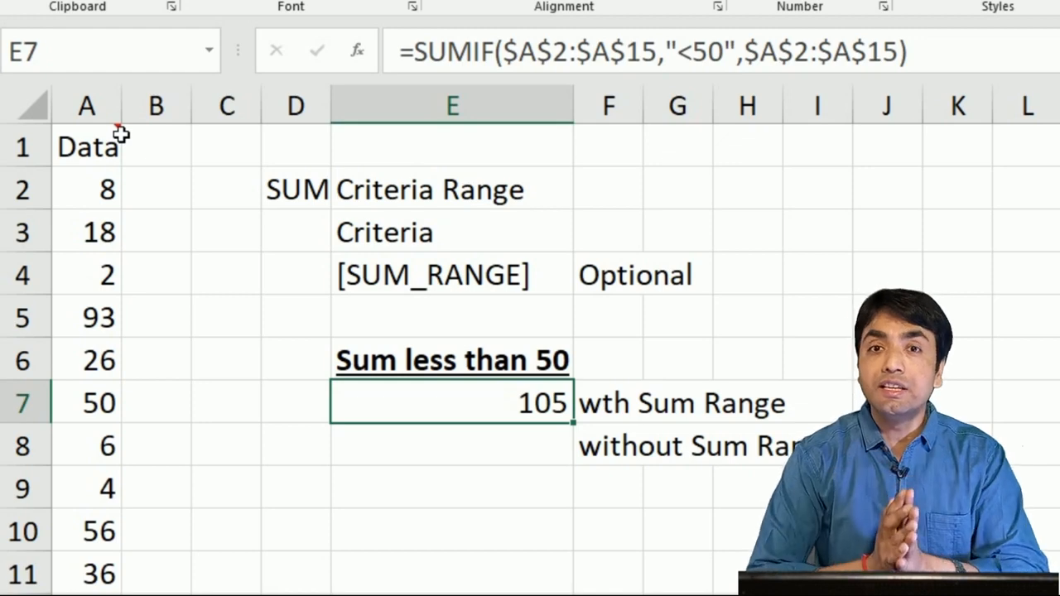
Start a second SUMIF formula in cell E8 with the absolute range $A$2:$A$15
key("Down")
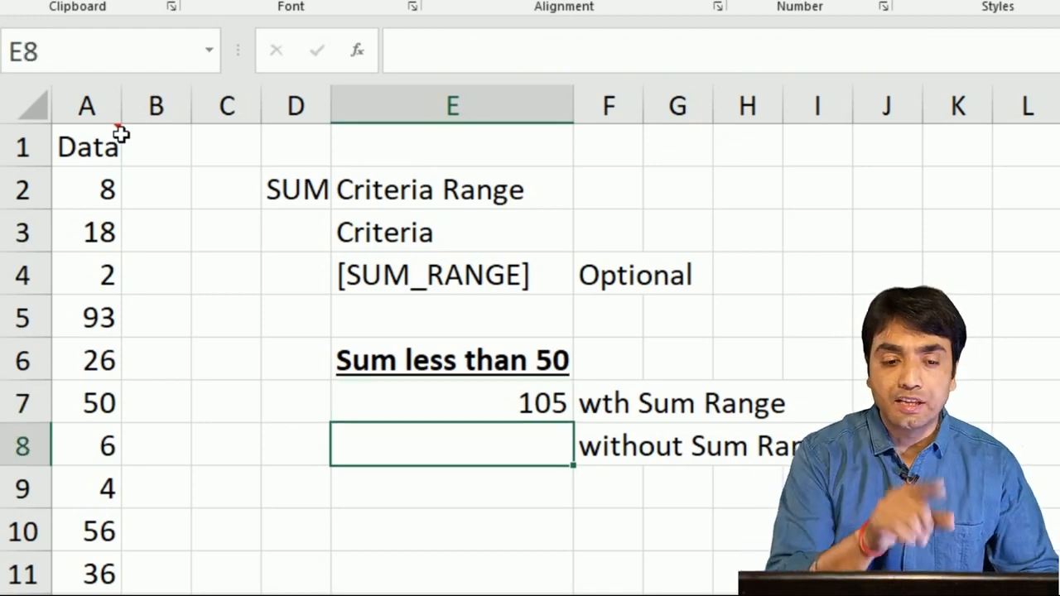
type("=SUMIF(")
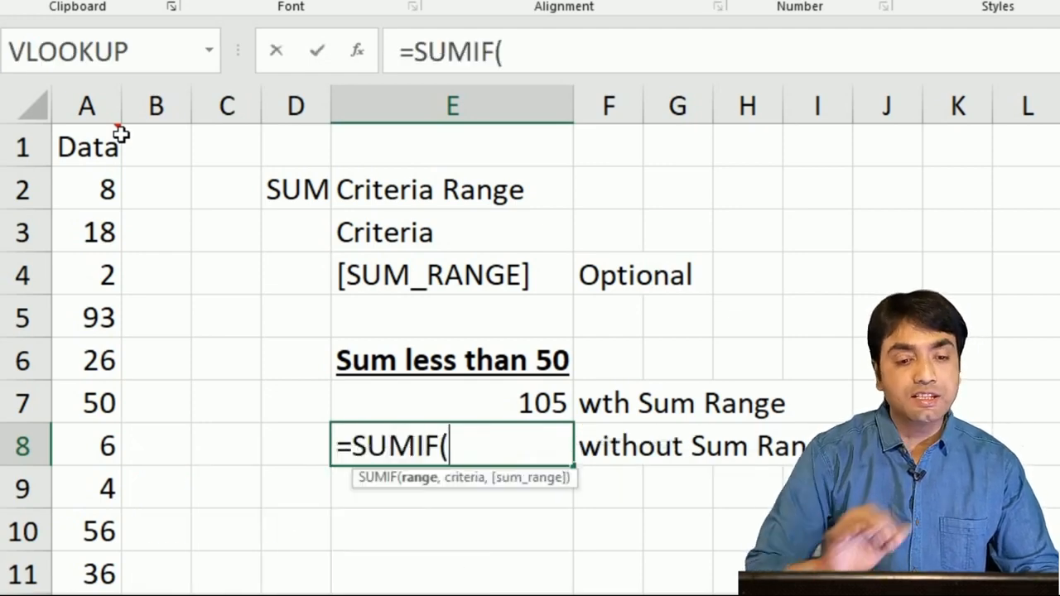
left_click(105, 187)
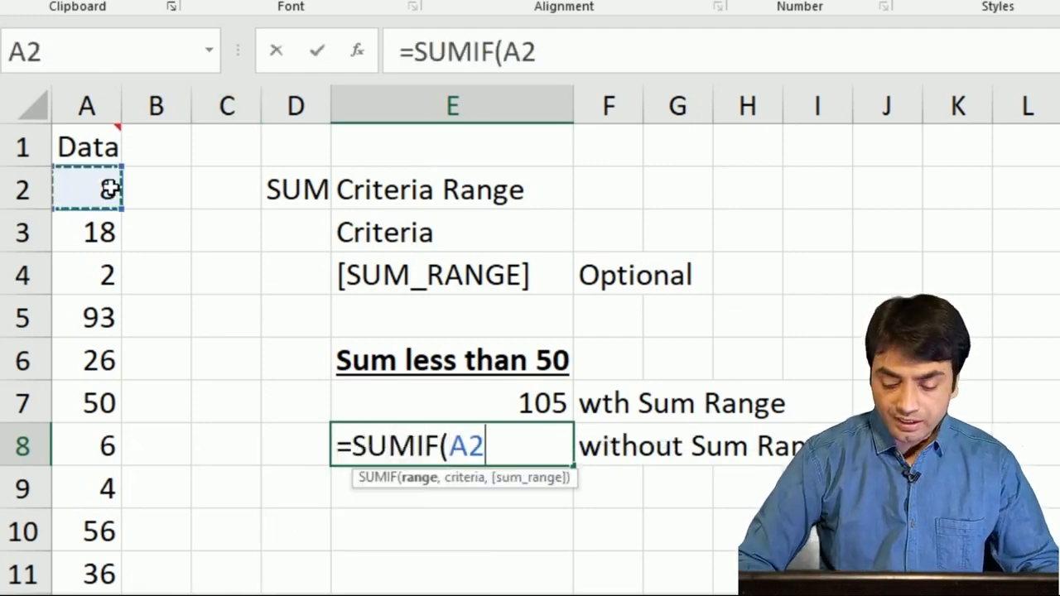
key("ctrl+shift+Down")
key("F4")
type(",")
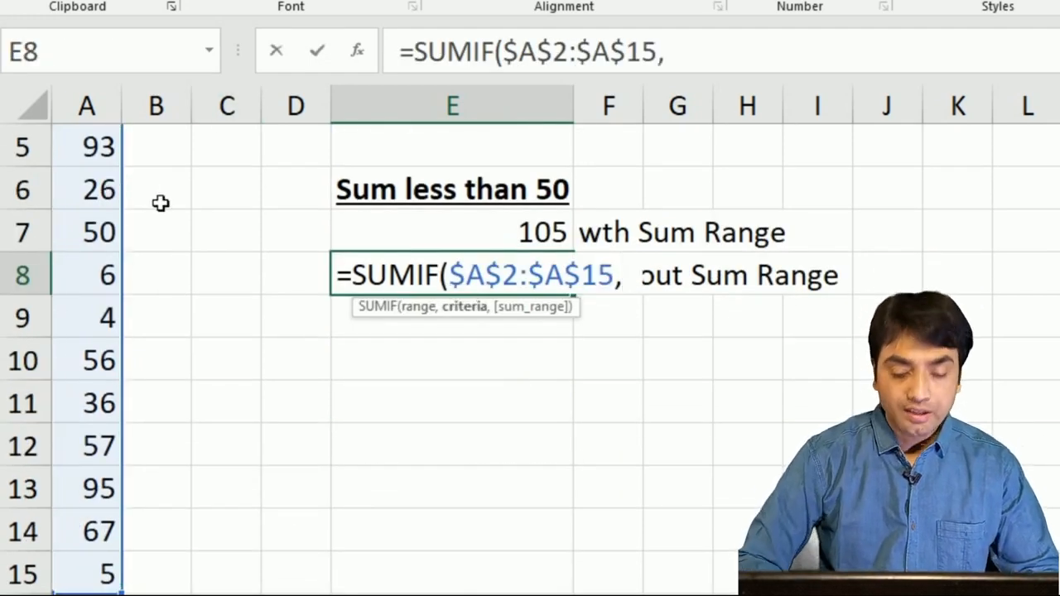
Complete the E8 formula with the criteria "<50", leaving out the optional sum range
type("\"<50")
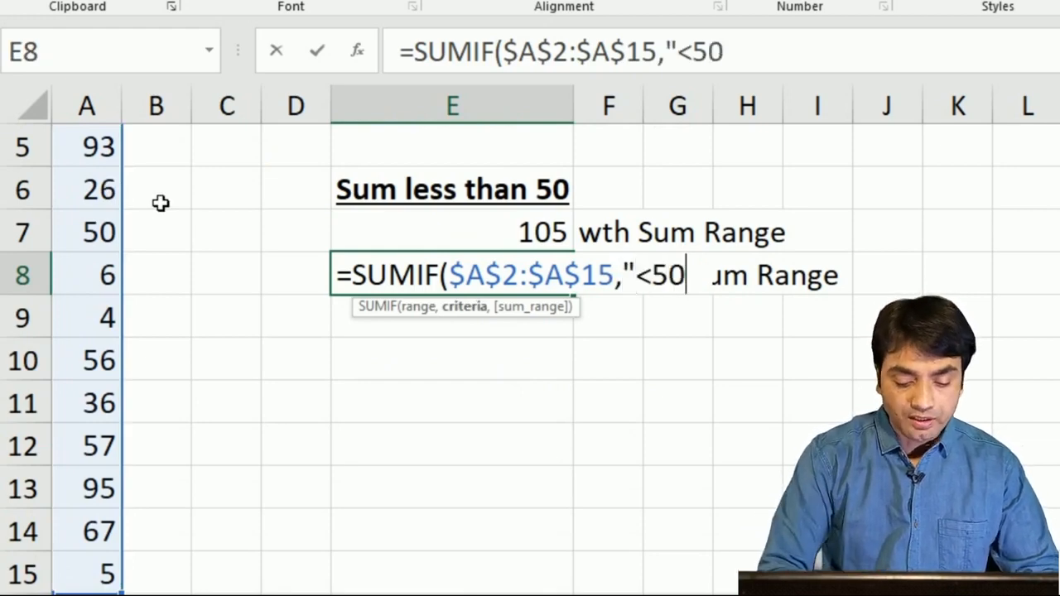
type("\"")
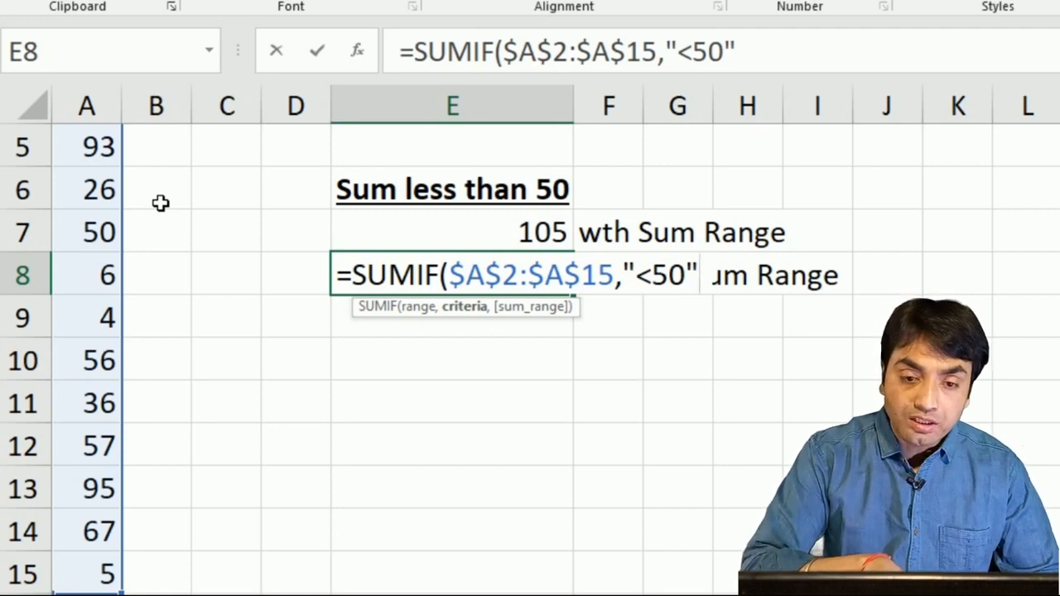
type(")")
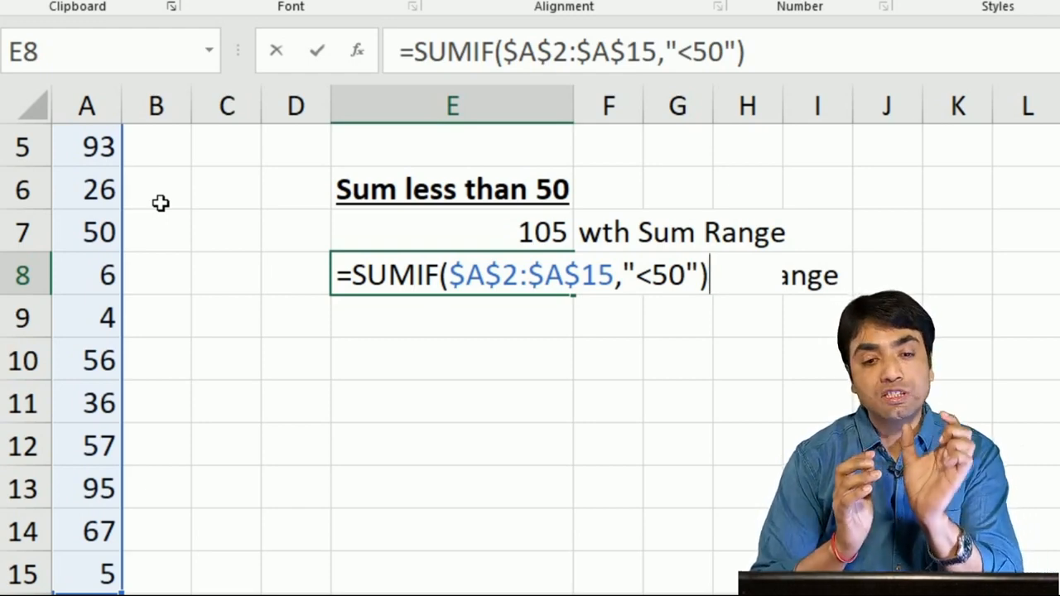
key("BackSpace")
type(",")
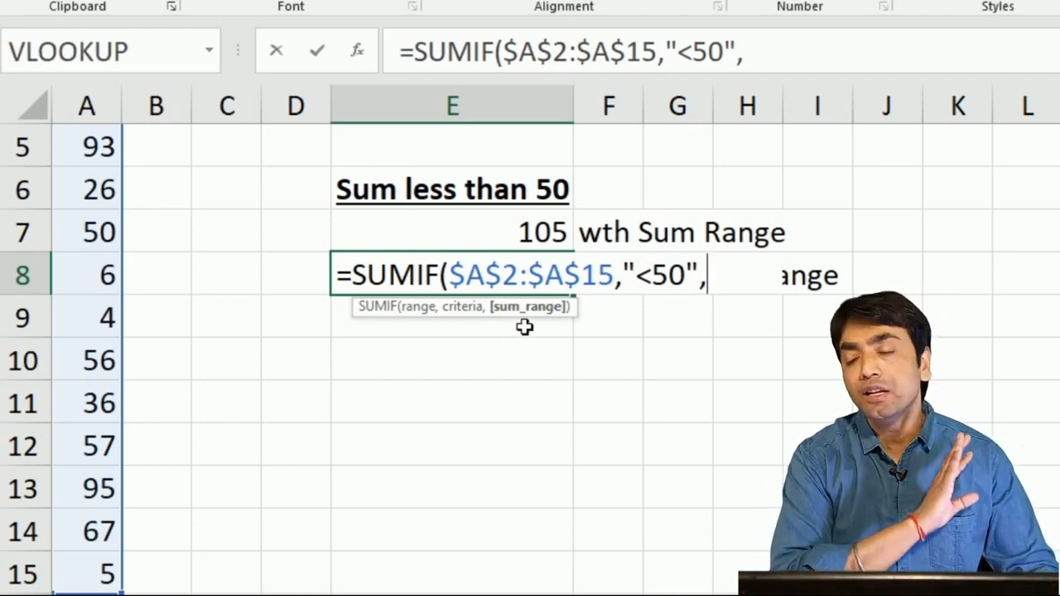
key("BackSpace")
type(")")
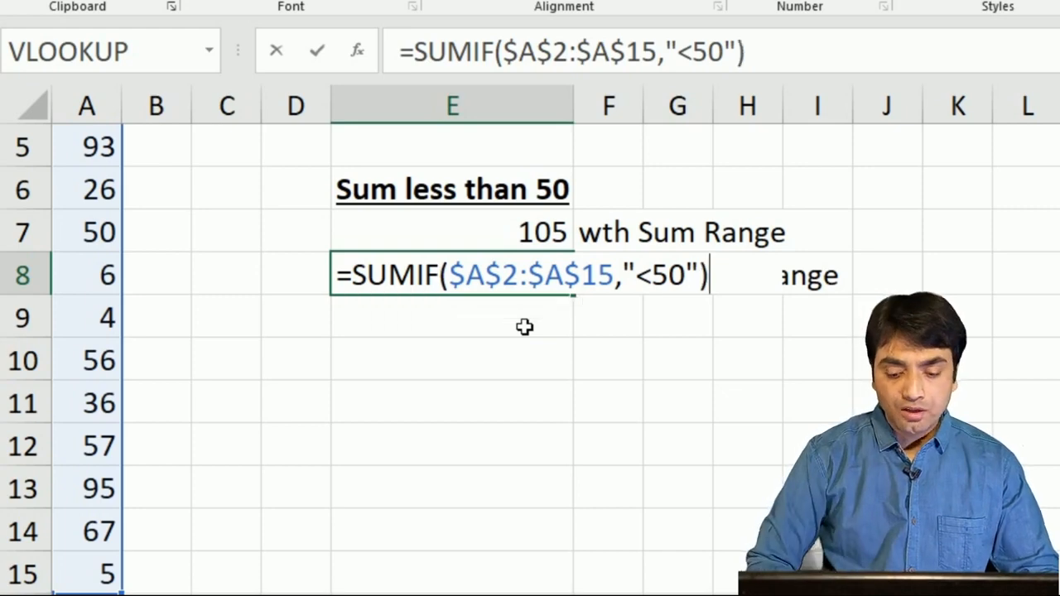
key("Return")
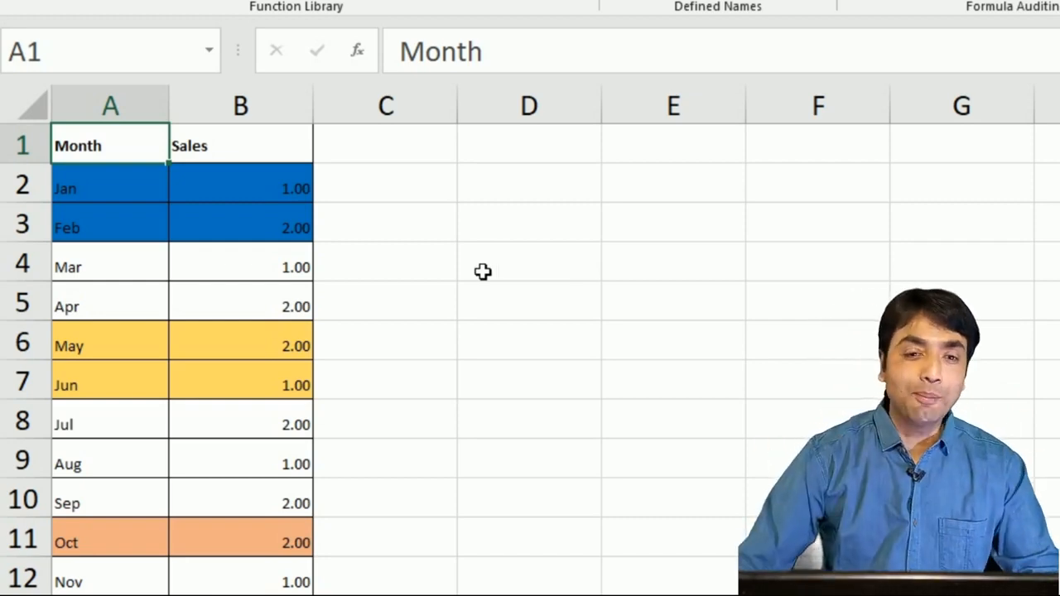
Start defining a new name called colorsum with cell C2 of the monthly sales sheet selected
left_click(478, 236)
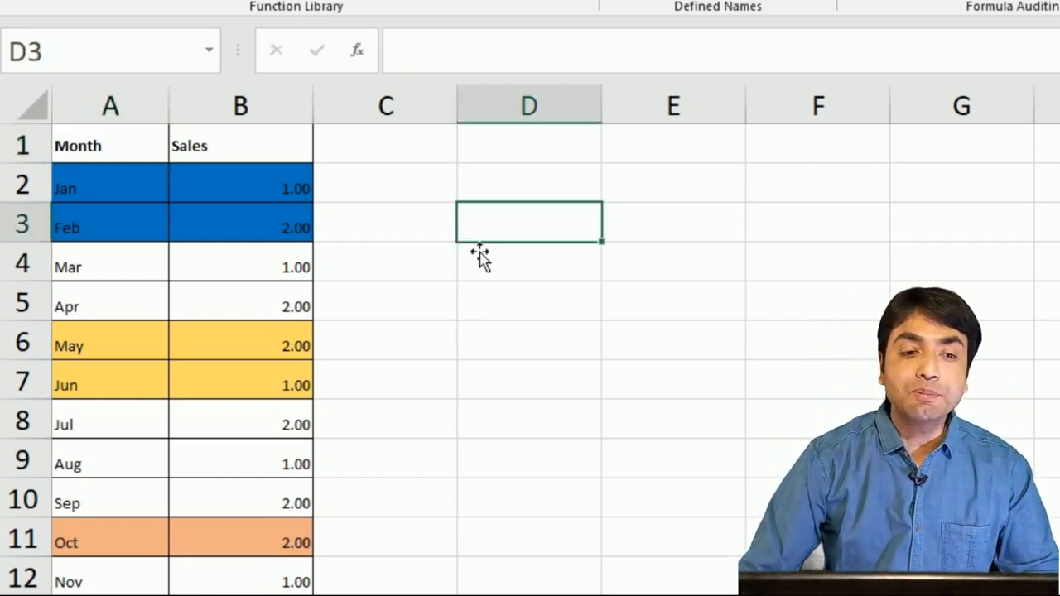
left_click(356, 189)
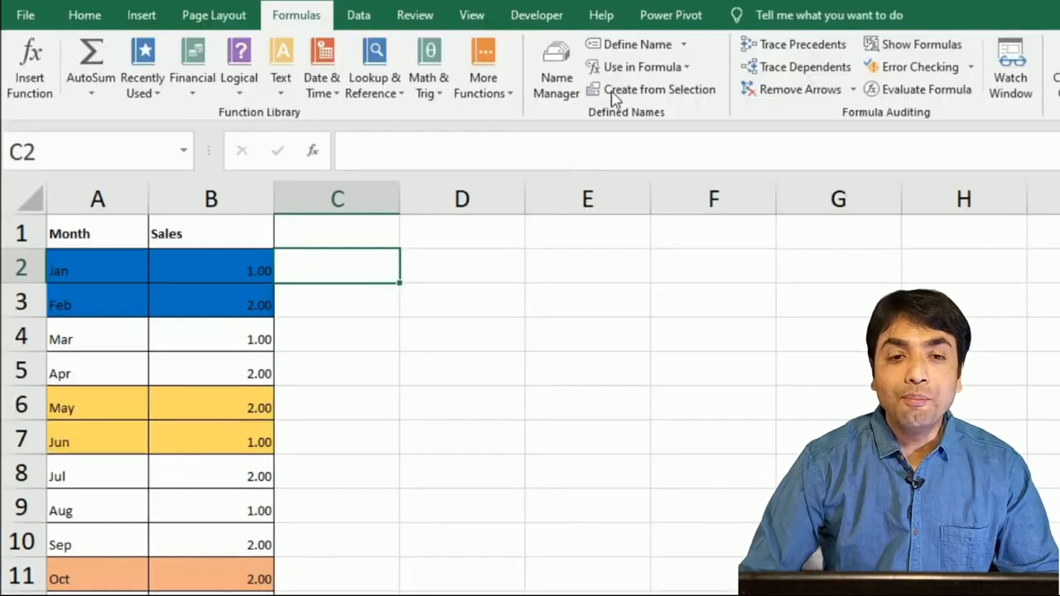
left_click(630, 45)
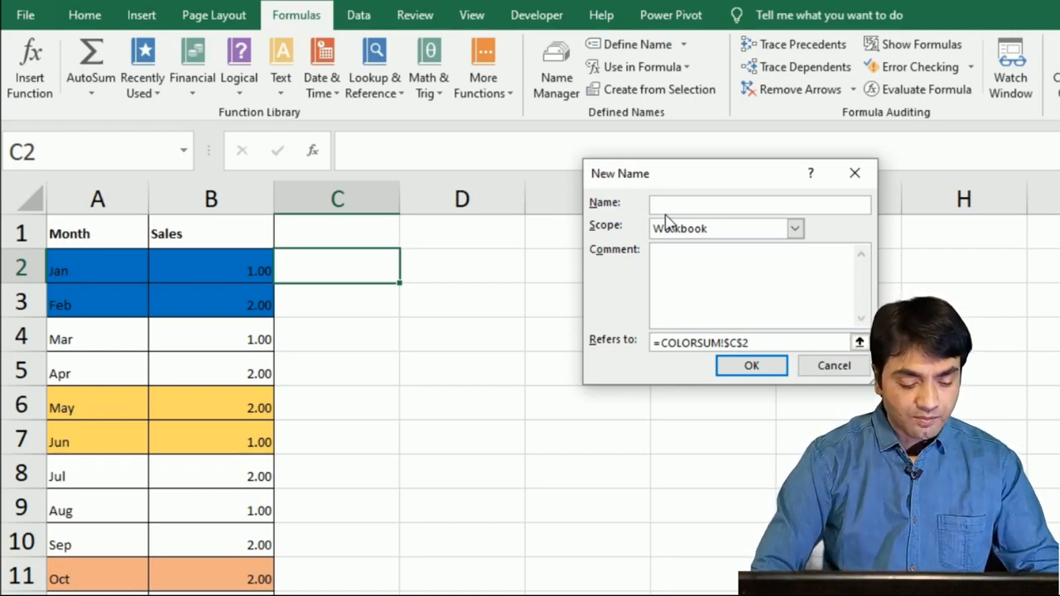
type("colorsum")
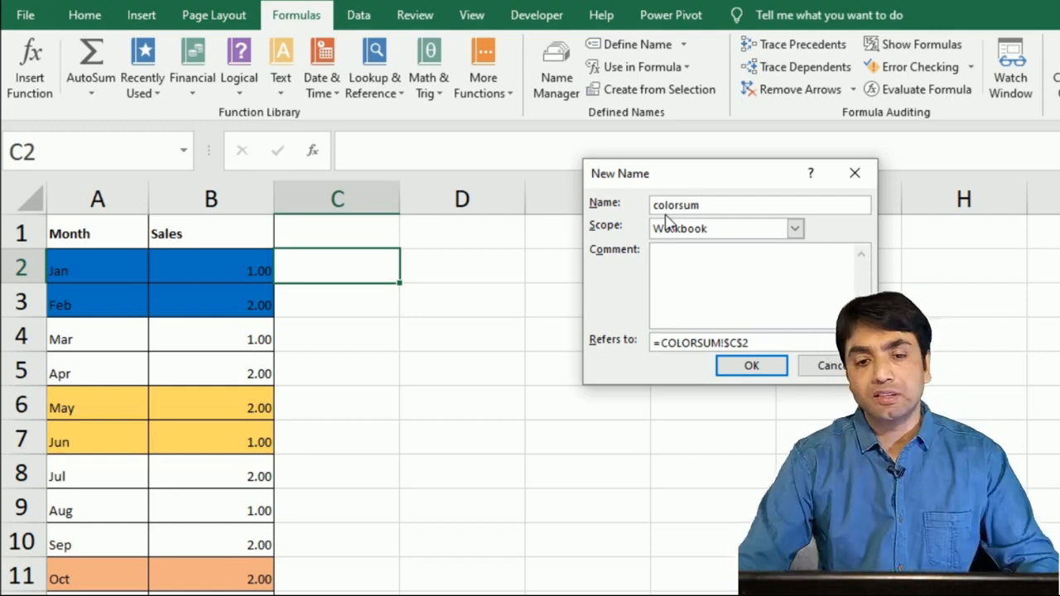
Make the colorsum name refer to =GET.CELL(38,B2) and create it
key("Tab")
key("Tab")
key("Tab")
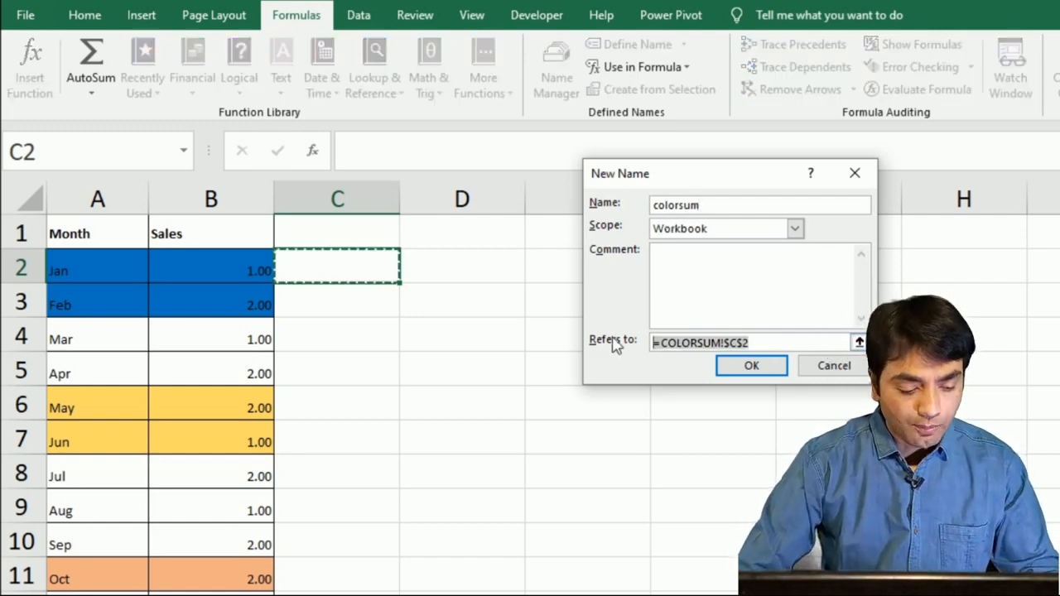
key("BackSpace")
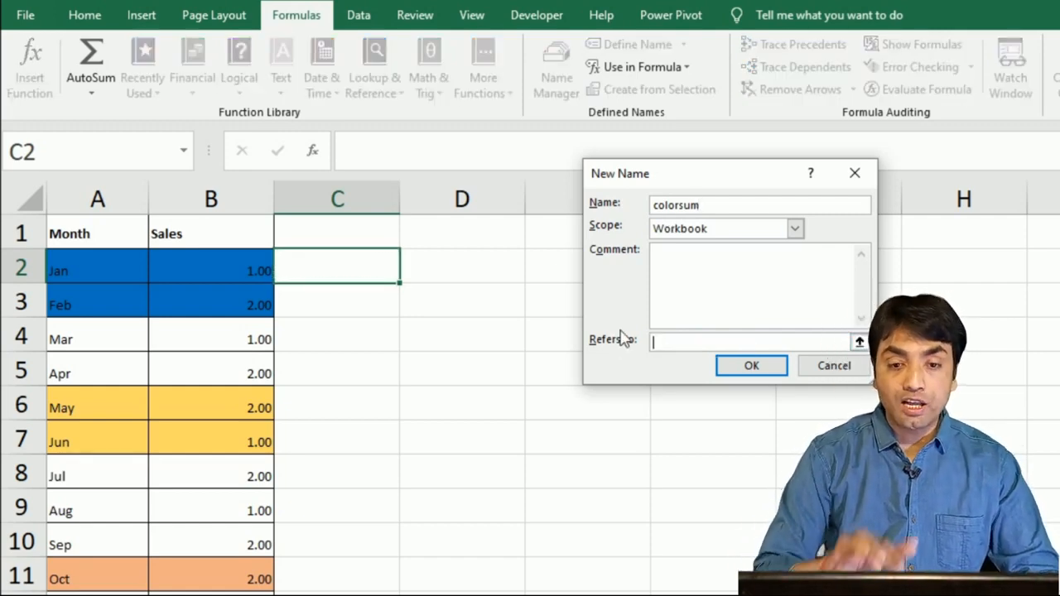
type("=GET")
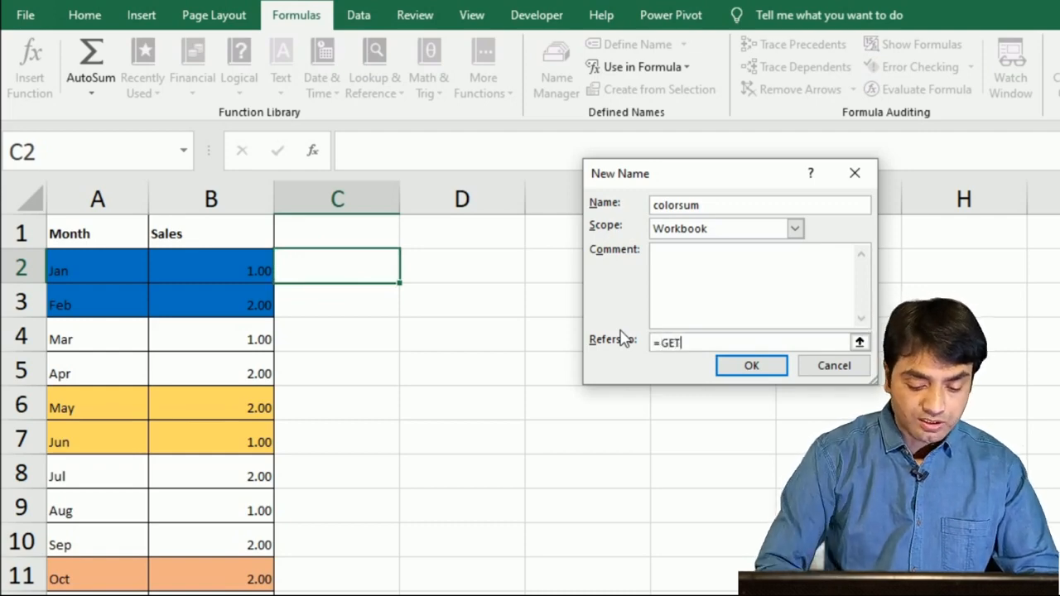
type(".CELL")
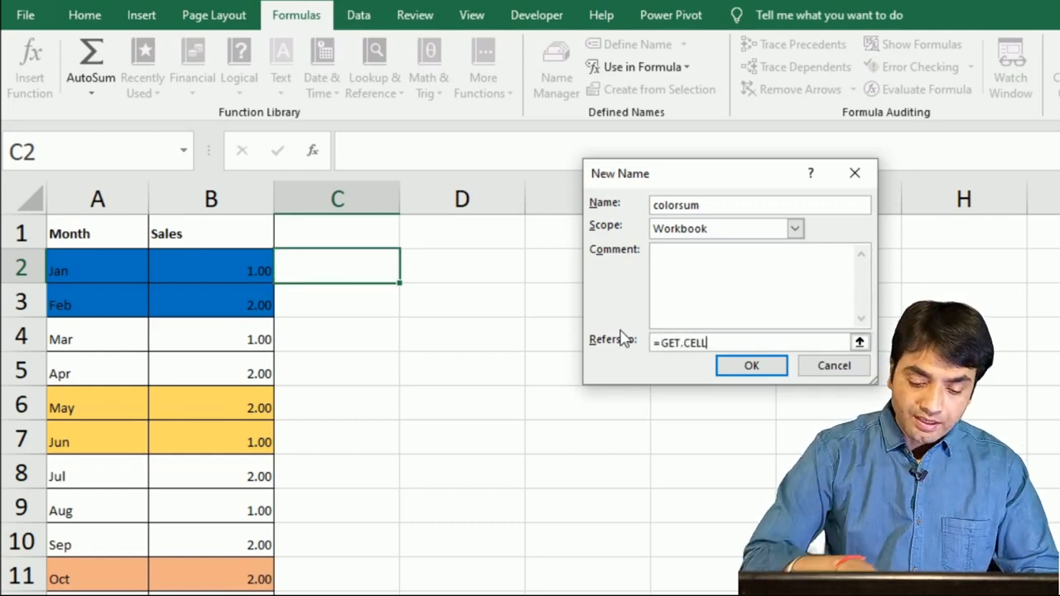
type("(")
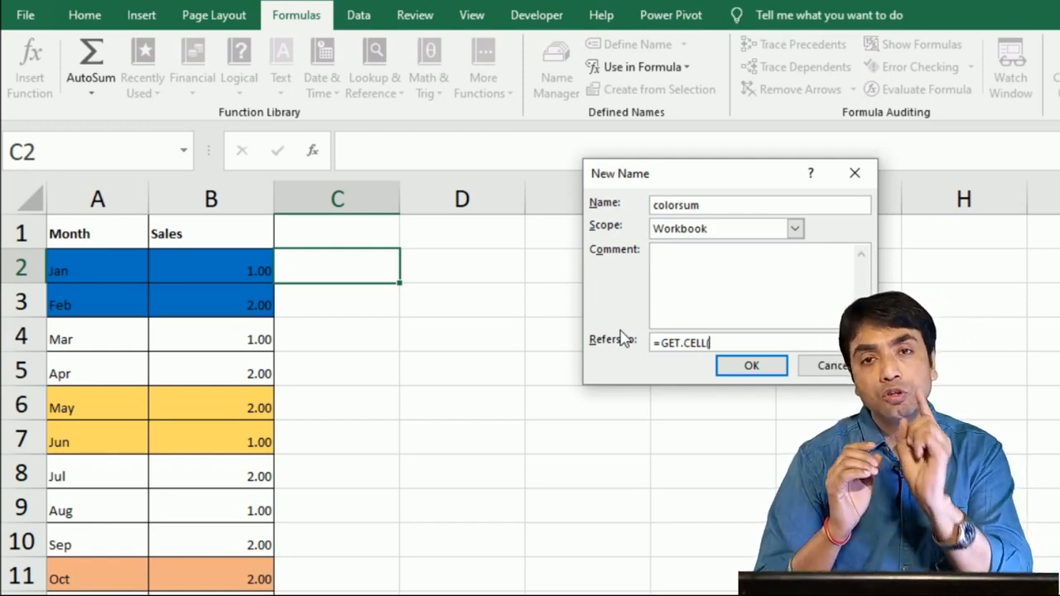
type("38")
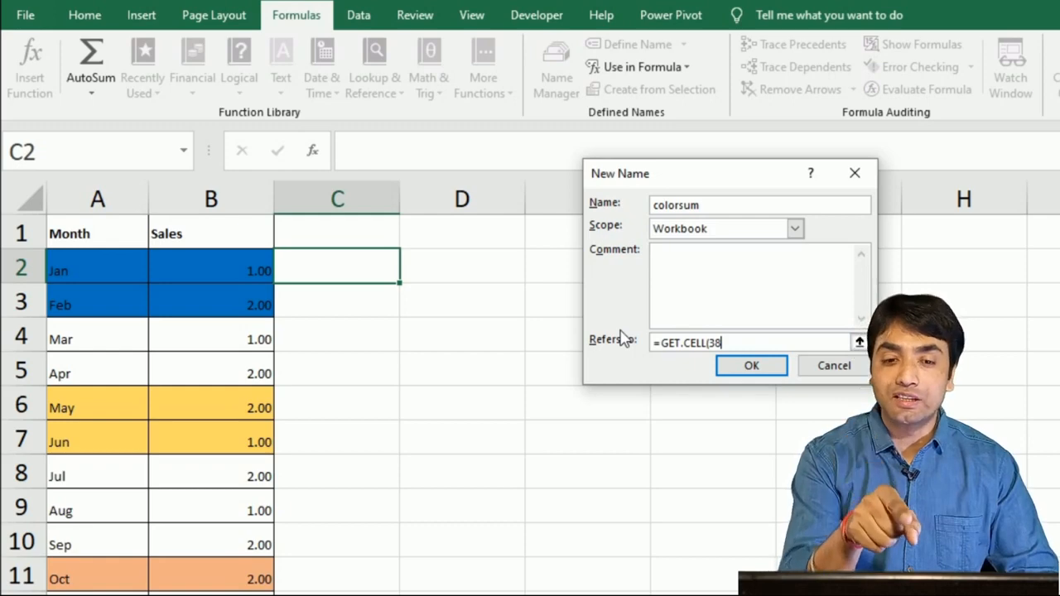
type(",")
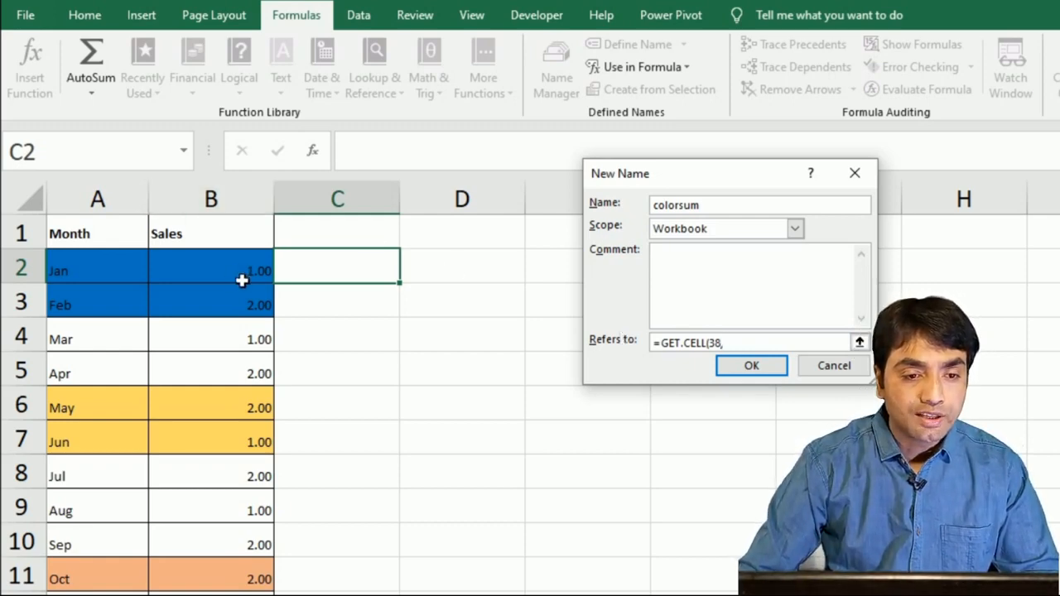
type("B2")
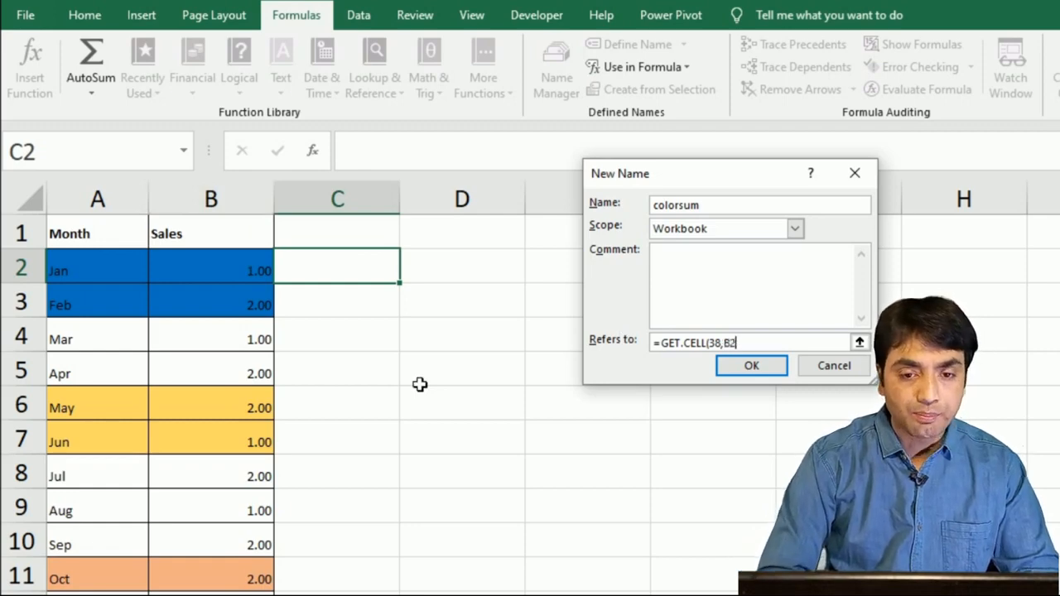
type(")")
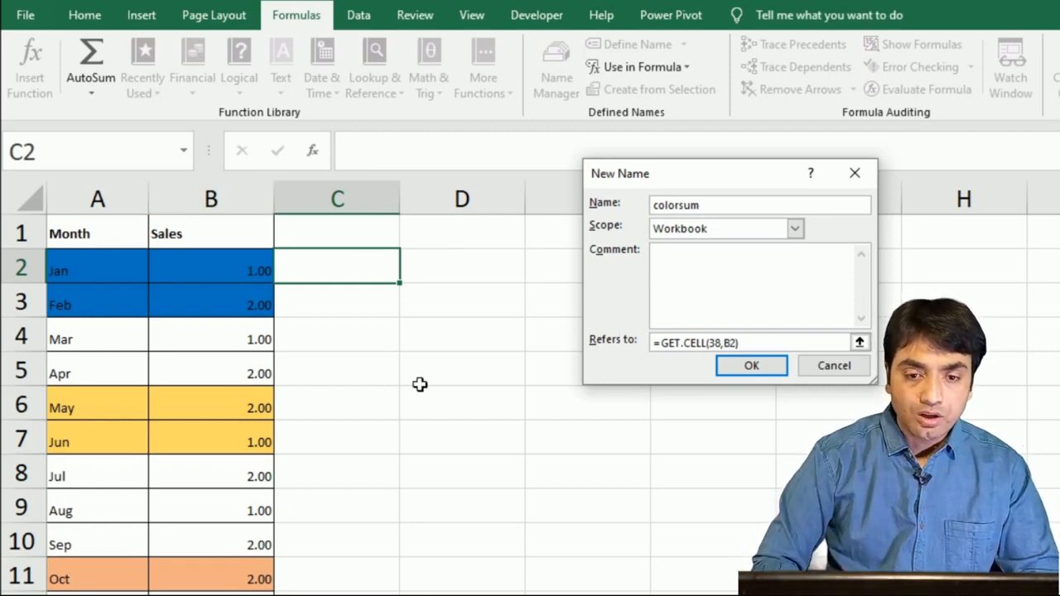
key("Return")
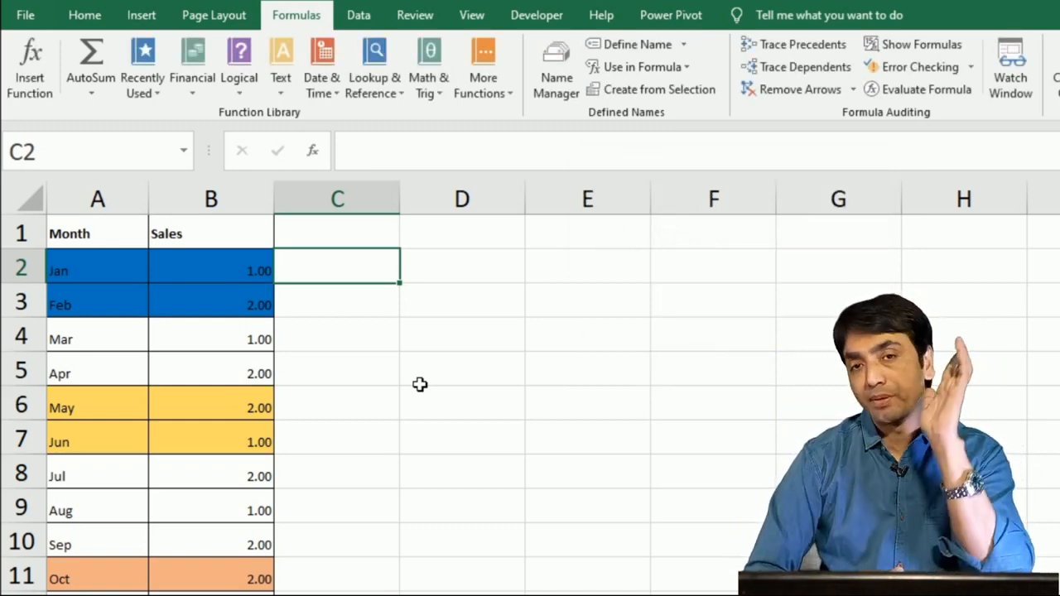
Enter =colorsum in cell C2 and fill it down column C for every month
type("=")
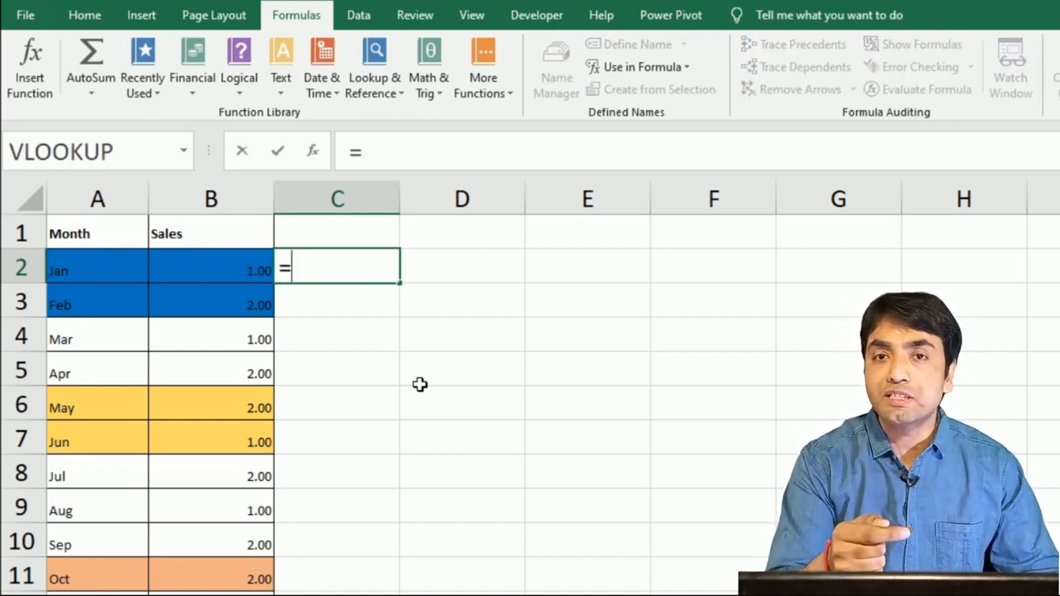
type("COLO")
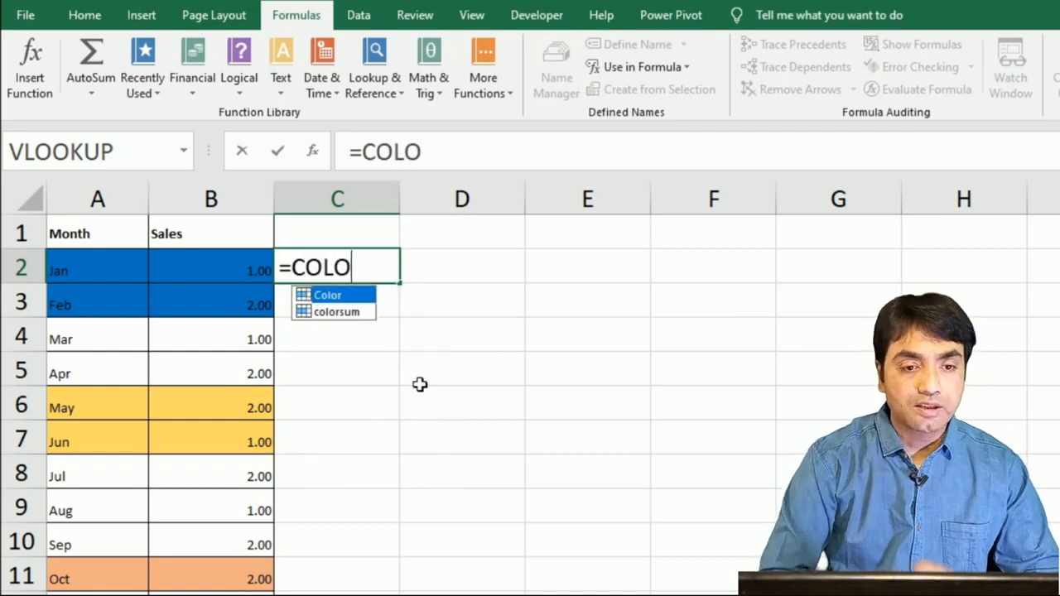
key("Down")
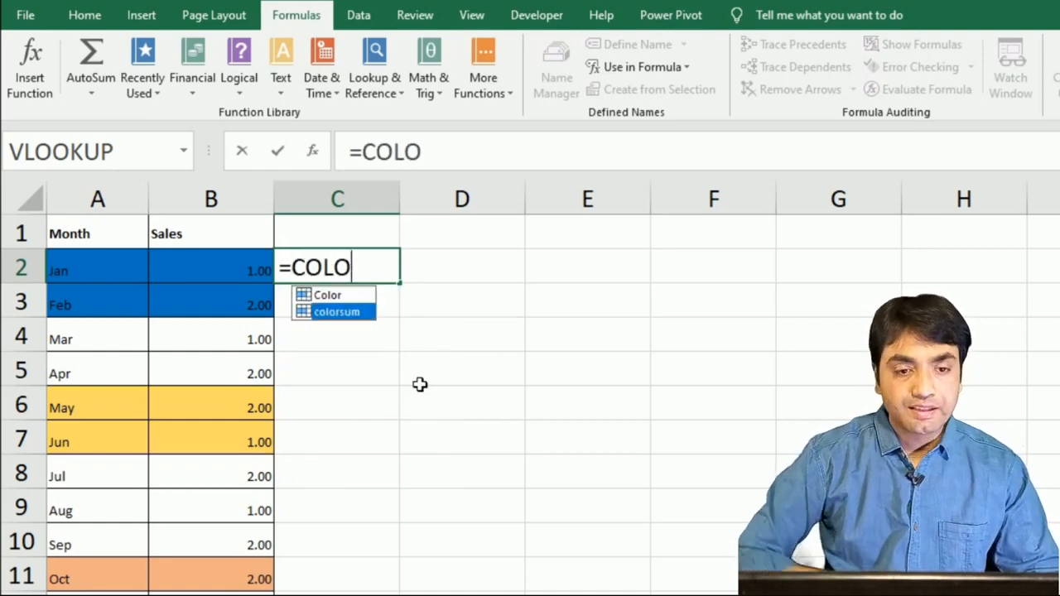
key("Tab")
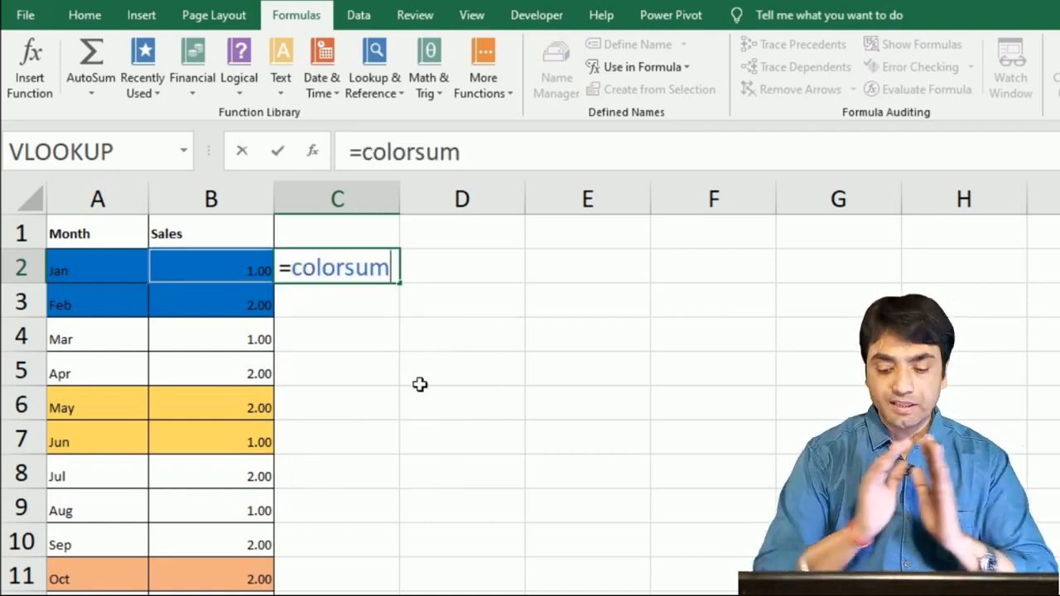
key("Return")
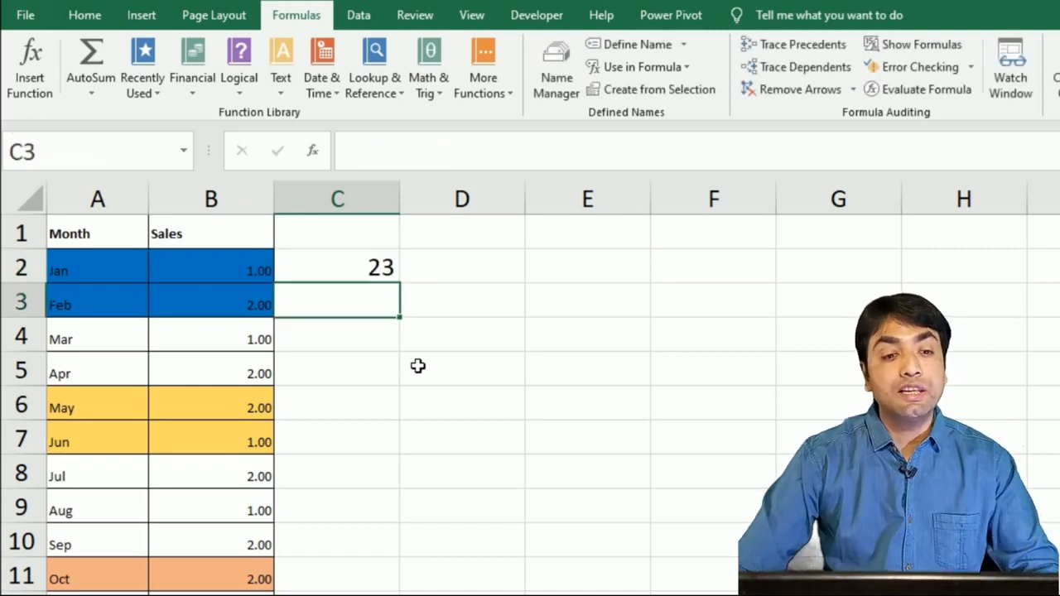
left_click(393, 277)
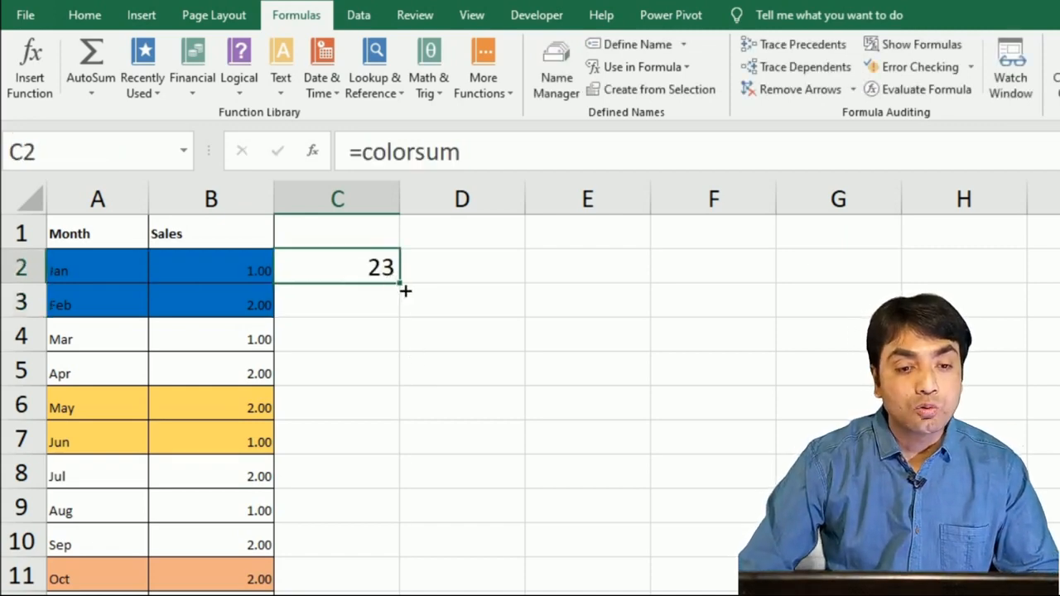
double_click(404, 290)
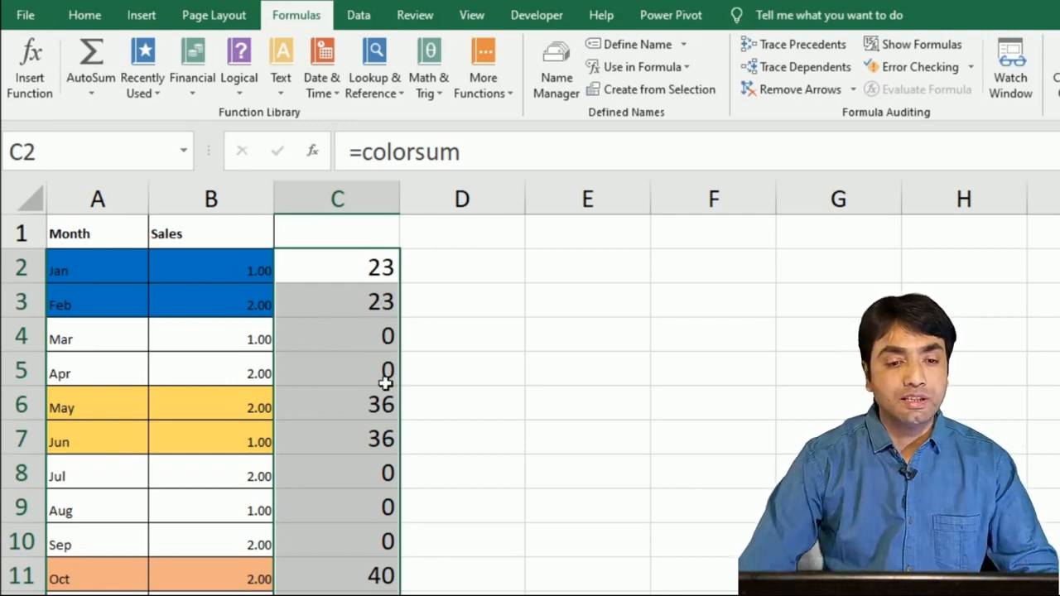
Label cell C1 with the header COLOR
left_click(357, 238)
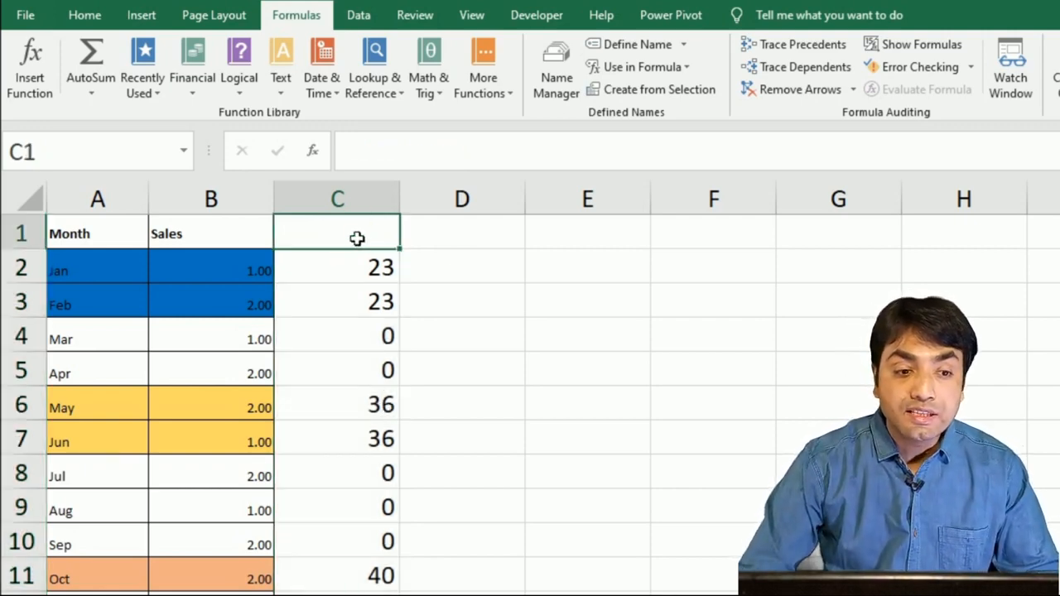
type("COLOR")
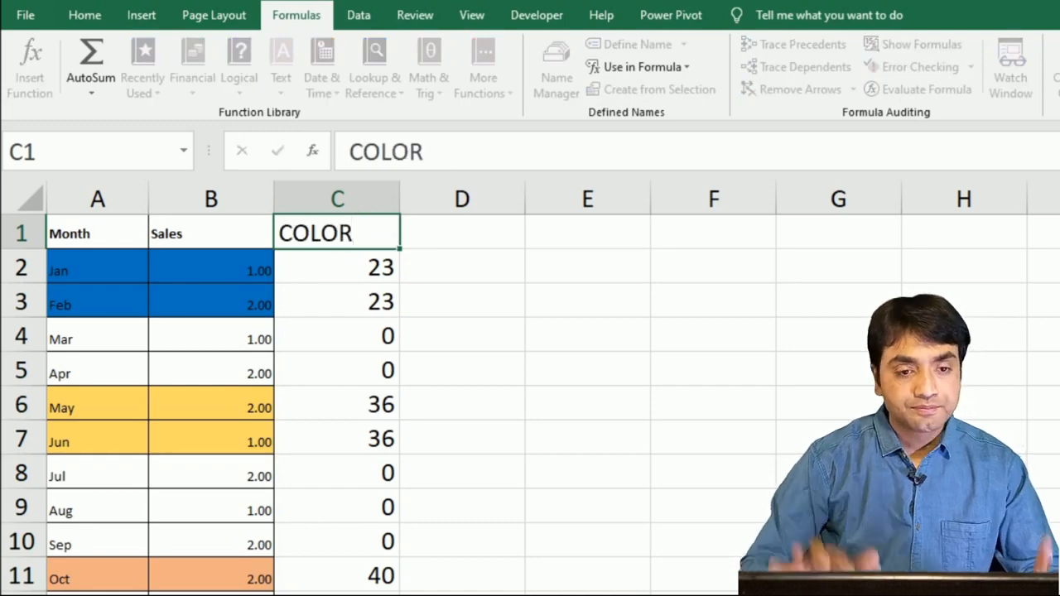
key("Return")
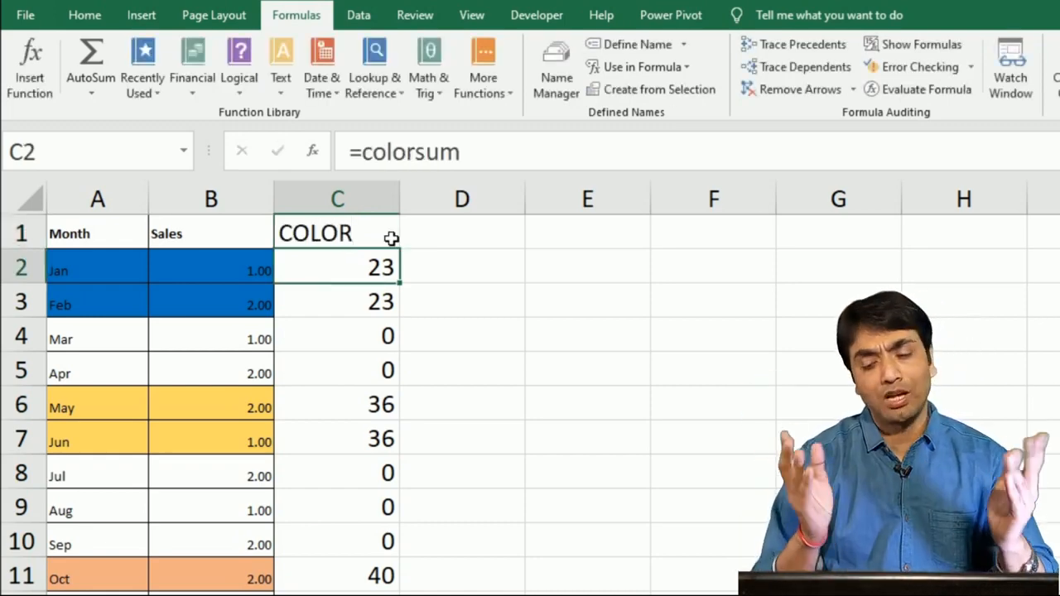
Start a SUMIF formula in cell E16, beside the blue swatch, with the range C2:C13
key("Down")
key("Down")
key("Down")
key("Down")
key("Down")
key("Down")
key("Down")
key("Down")
key("Down")
key("Down")
key("Down")
key("Down")
key("Down")
key("Down")
key("Down")
key("Down")
key("Down")
key("Down")
key("Down")
key("Down")
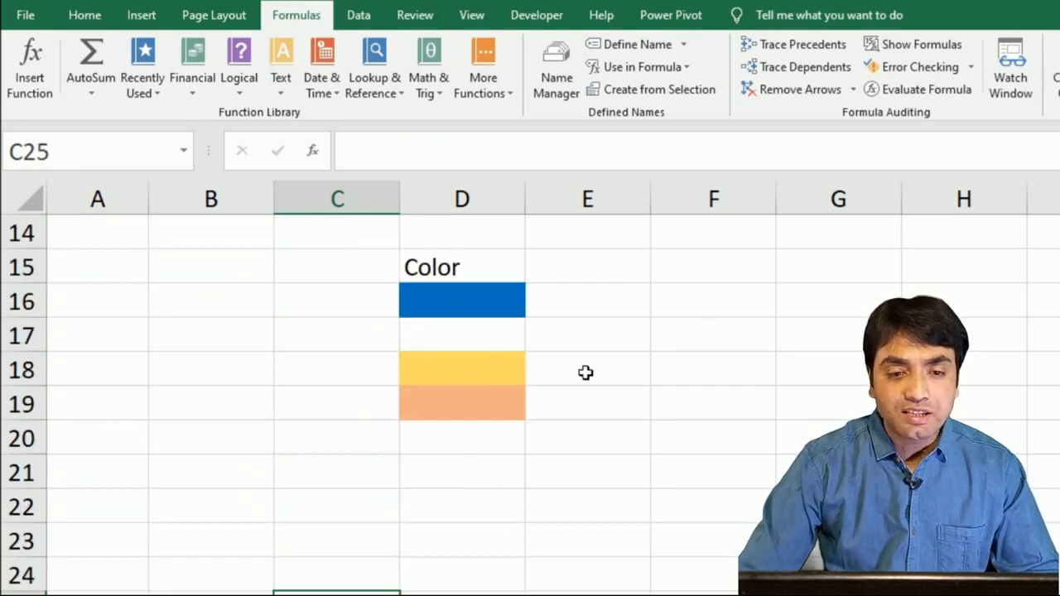
left_click(565, 311)
type("=SUM")
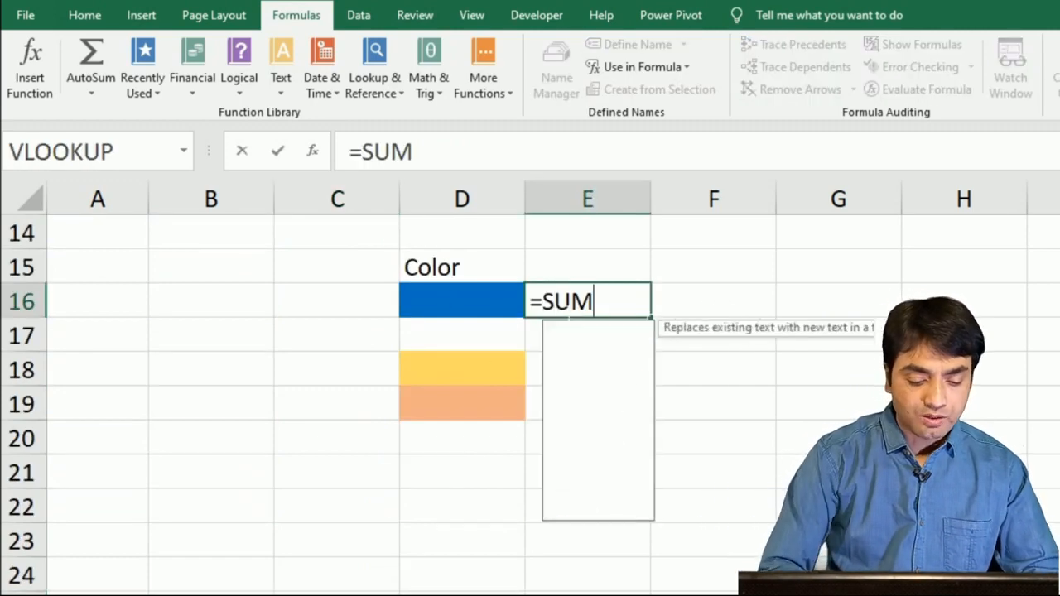
type("IF(")
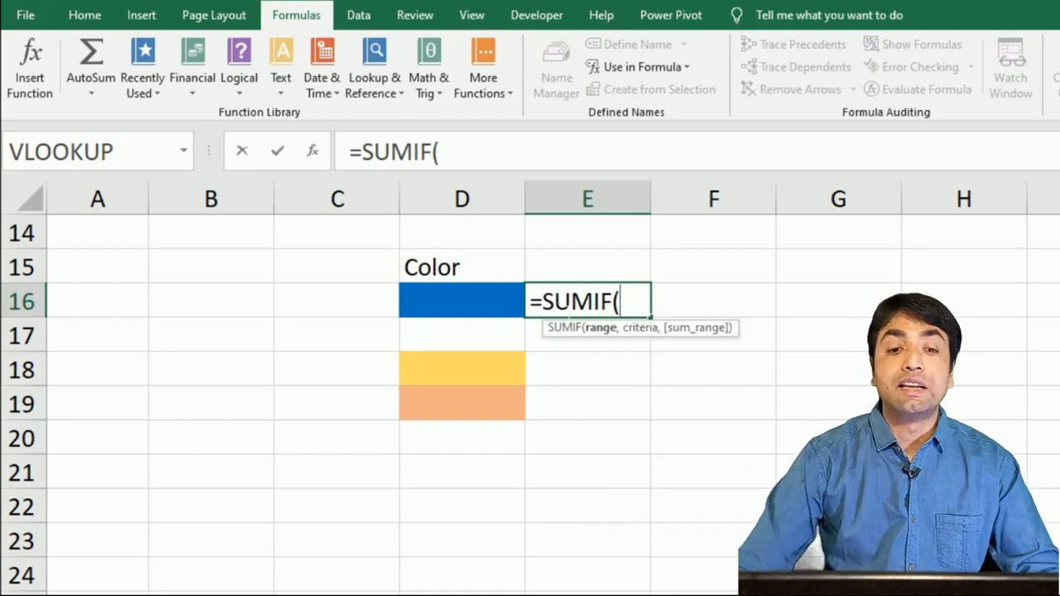
left_click(353, 267)
key("Up")
key("Up")
key("Up")
key("Up")
key("Up")
key("Up")
key("Up")
key("Up")
key("Up")
key("Up")
key("Up")
key("Up")
key("Up")
key("Up")
key("Down")
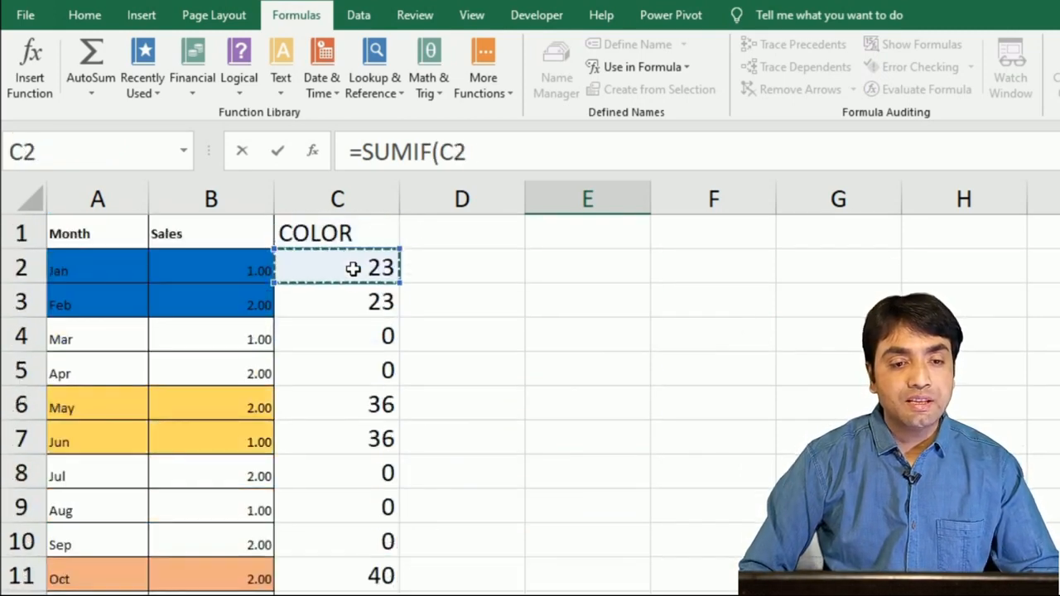
key("ctrl+shift+Down")
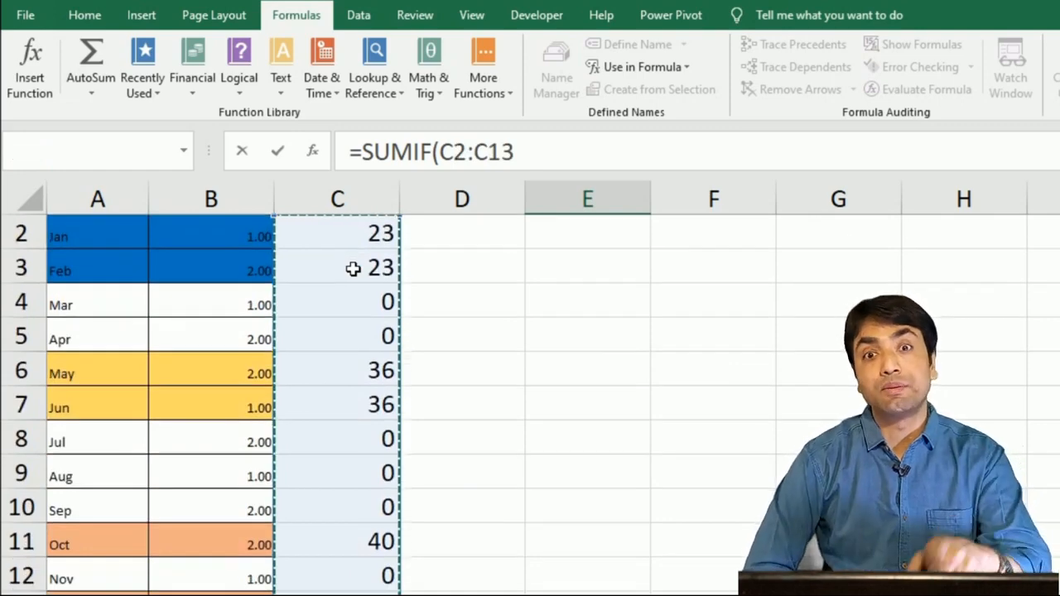
Use the defined name colorsum as the criteria of the E16 SUMIF formula
type(",")
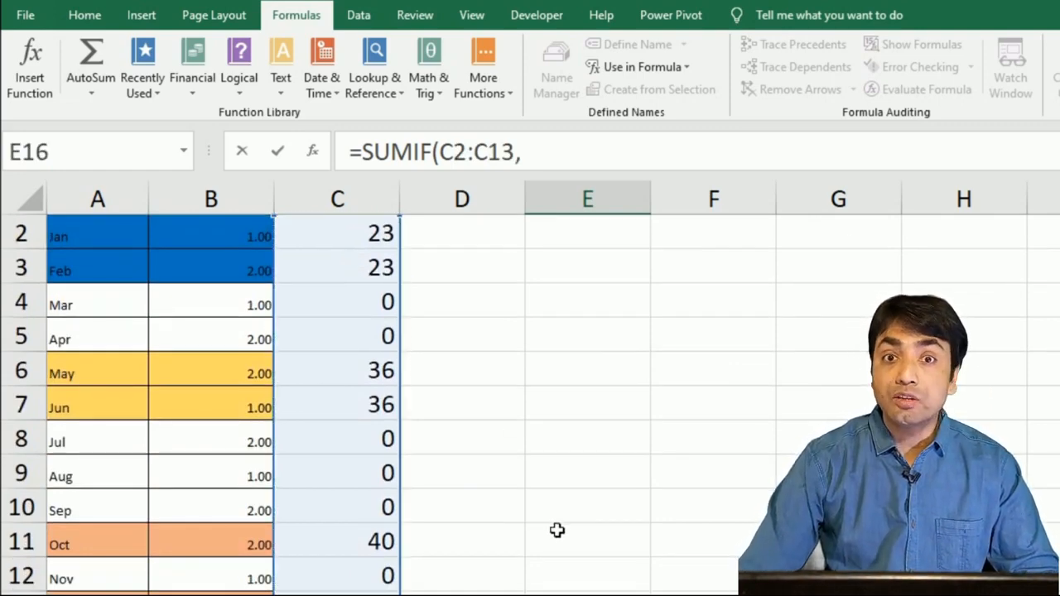
type("COLO")
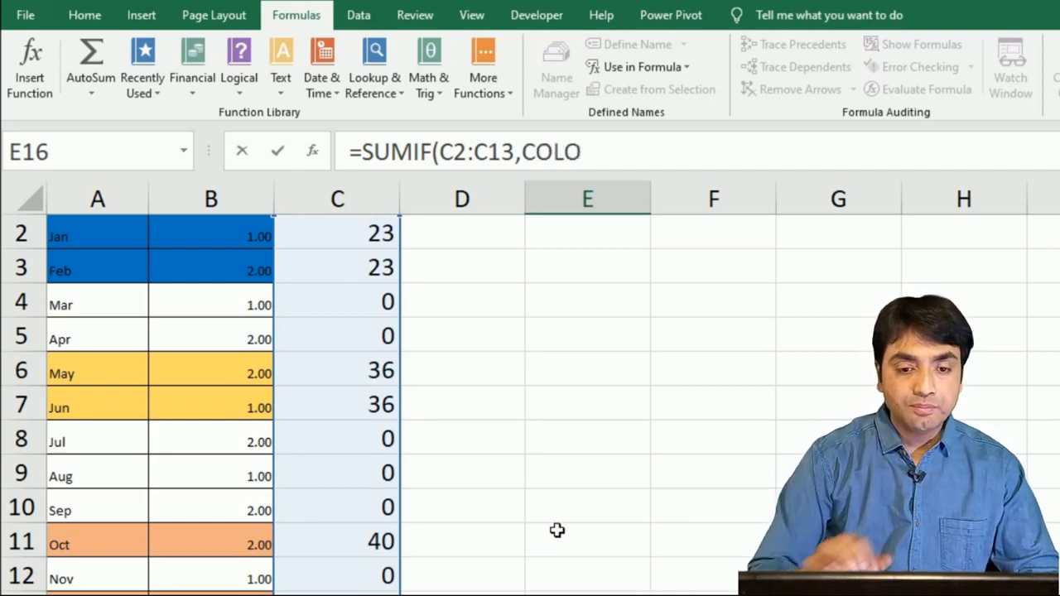
key("Tab")
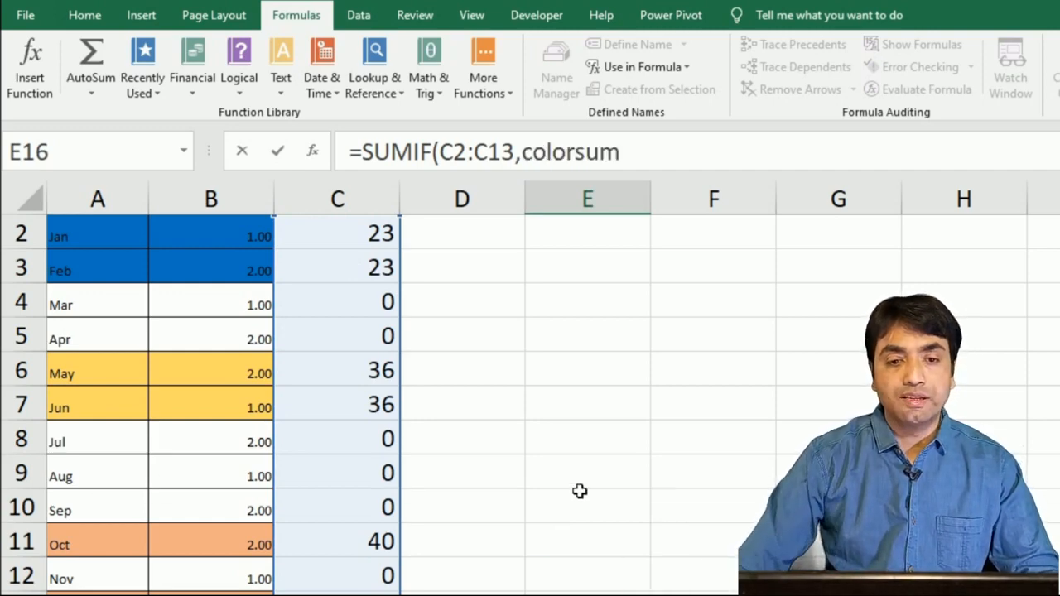
type(",")
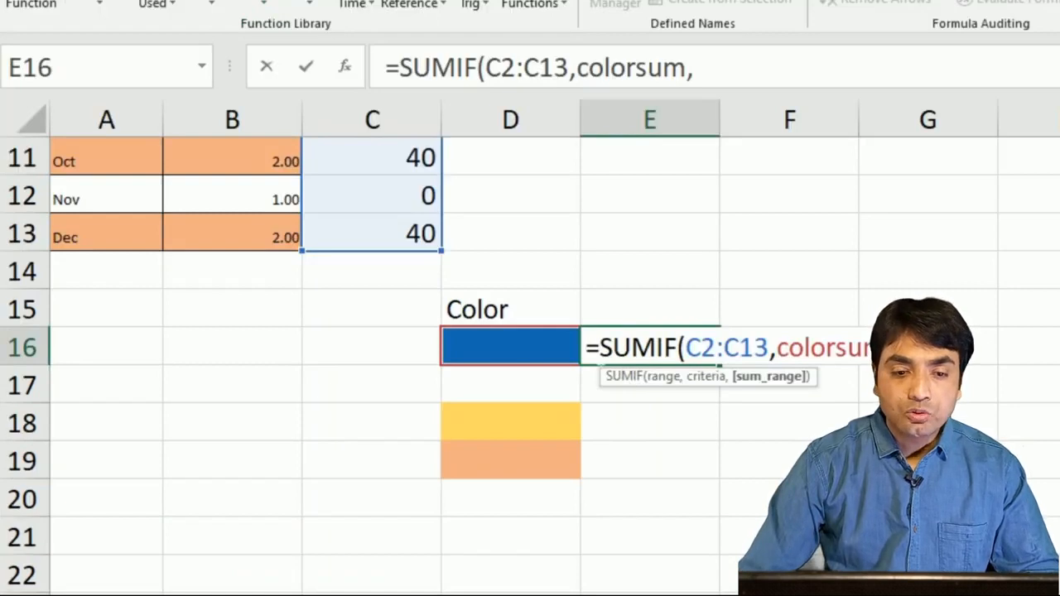
Set B2:B13 as the sum range of the E16 formula and complete it
left_click(273, 170)
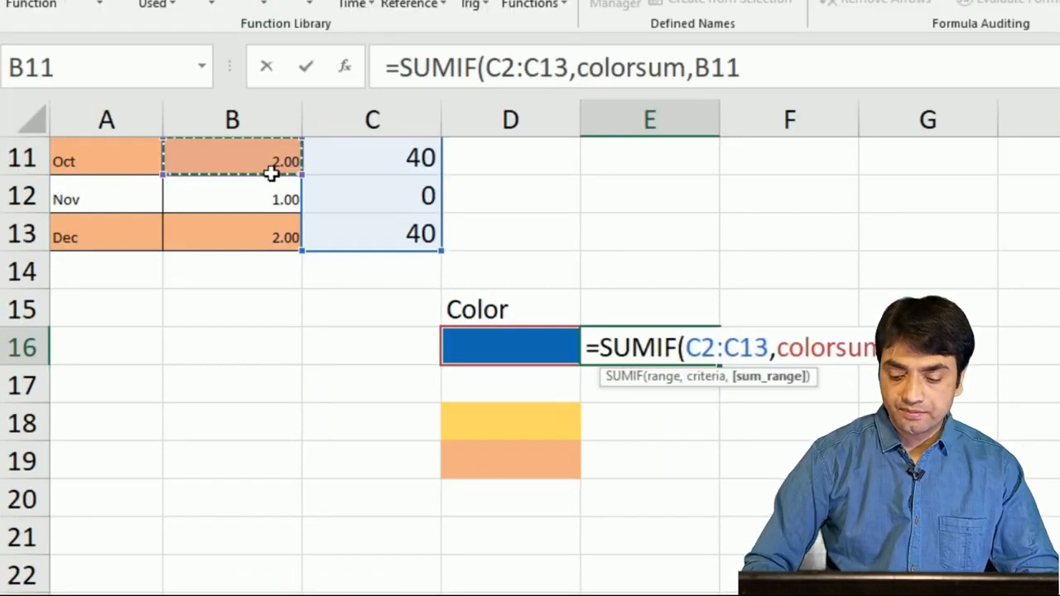
key("Up")
key("Up")
key("Up")
key("Up")
key("Up")
key("Up")
key("Up")
left_click(284, 194)
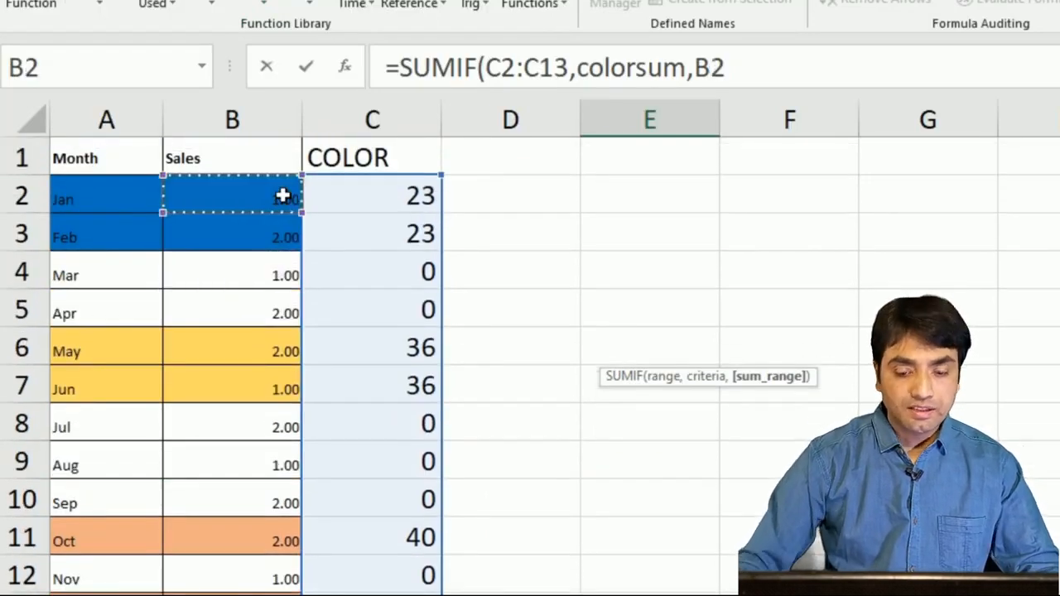
key("ctrl+shift+Down")
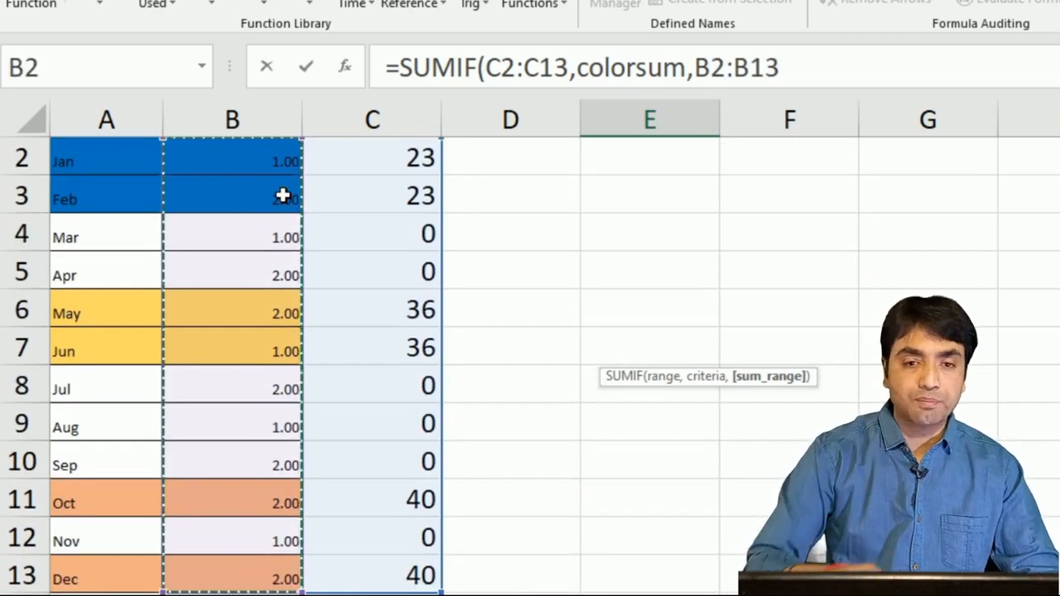
type(")")
key("Return")
Make the E16 ranges absolute as $C$2:$C$13 and $B$2:$B$13, and fill the formula down to E19
key("F2")
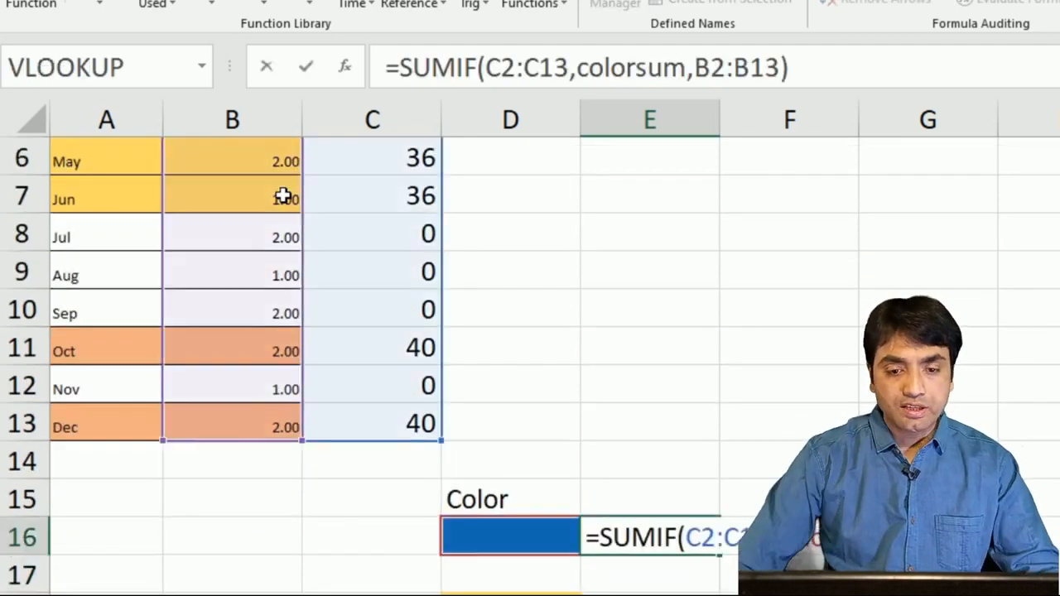
left_click_drag(686, 538, 740, 539)
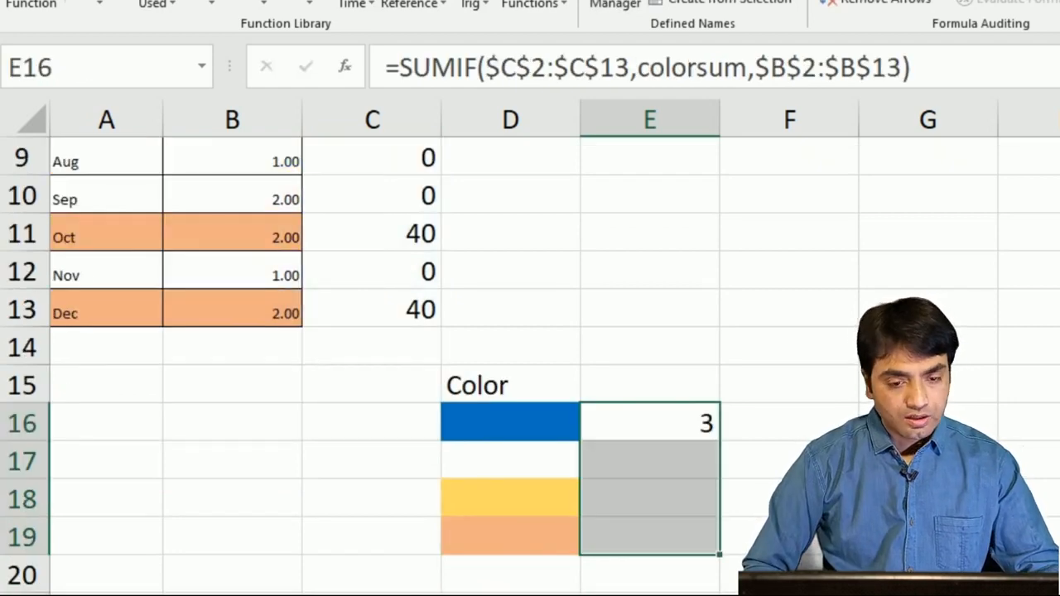
key("ctrl+d")
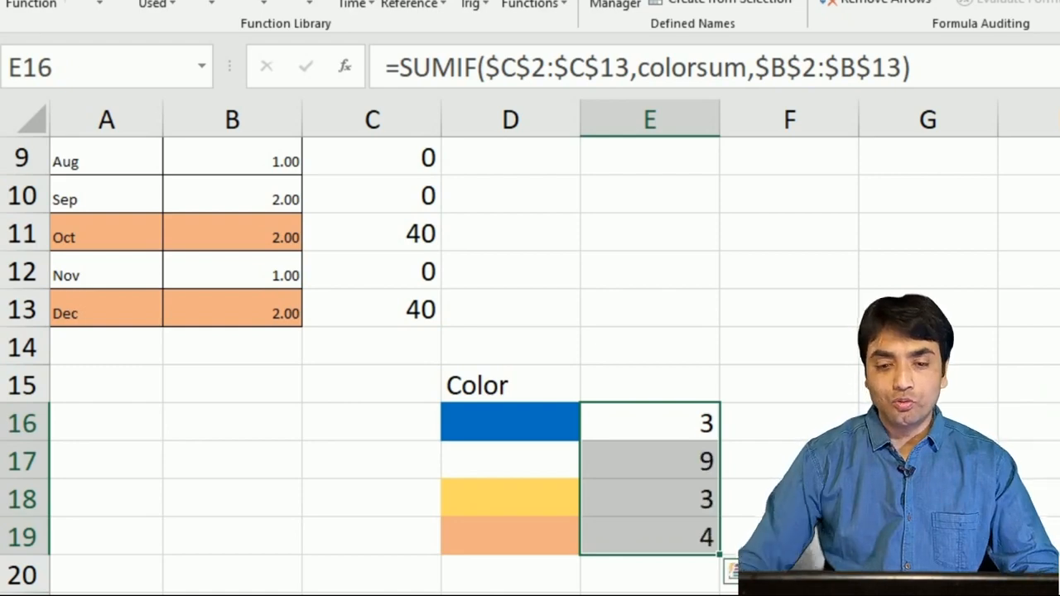
Check the coloured sales values in column B against the SUMIF totals beside the colour swatches
key("Page_Up")
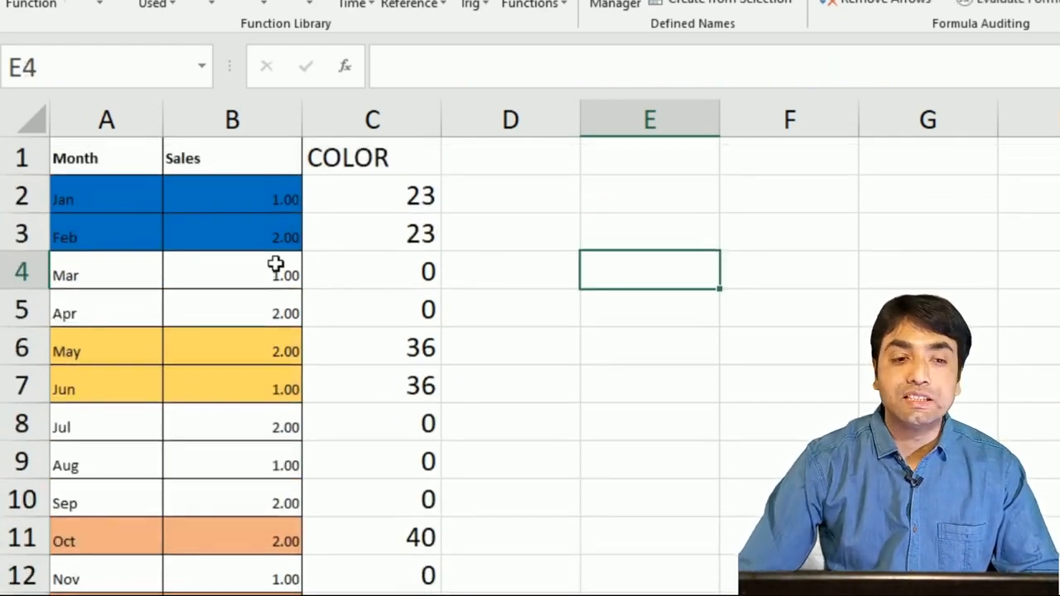
left_click(290, 363)
left_click(283, 392)
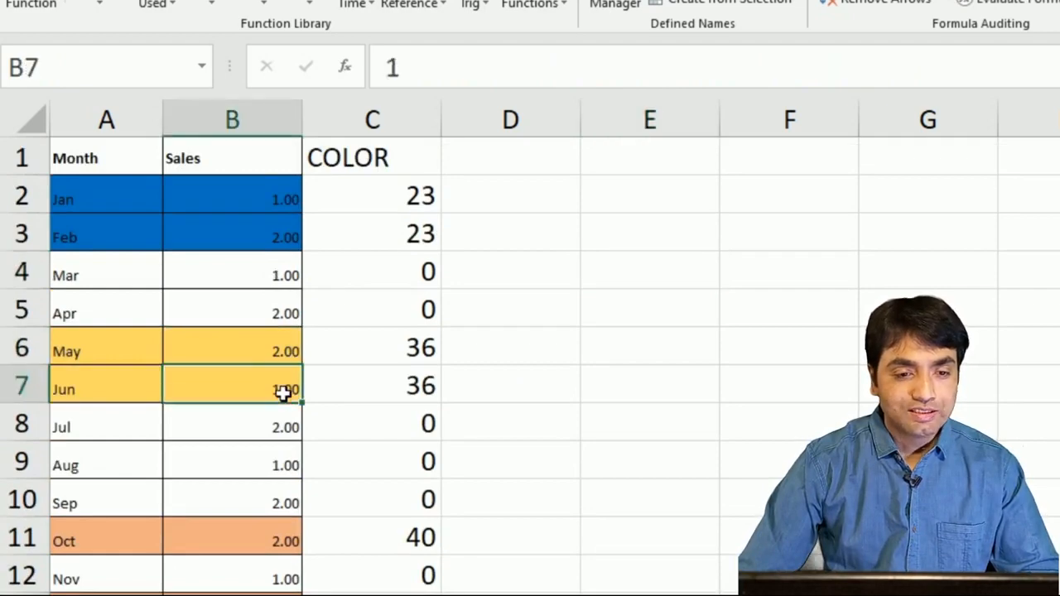
left_click(239, 548)
key("Return")
key("Down")
key("Down")
key("Down")
key("Down")
key("Down")
key("Down")
key("Down")
key("Down")
key("Down")
key("Down")
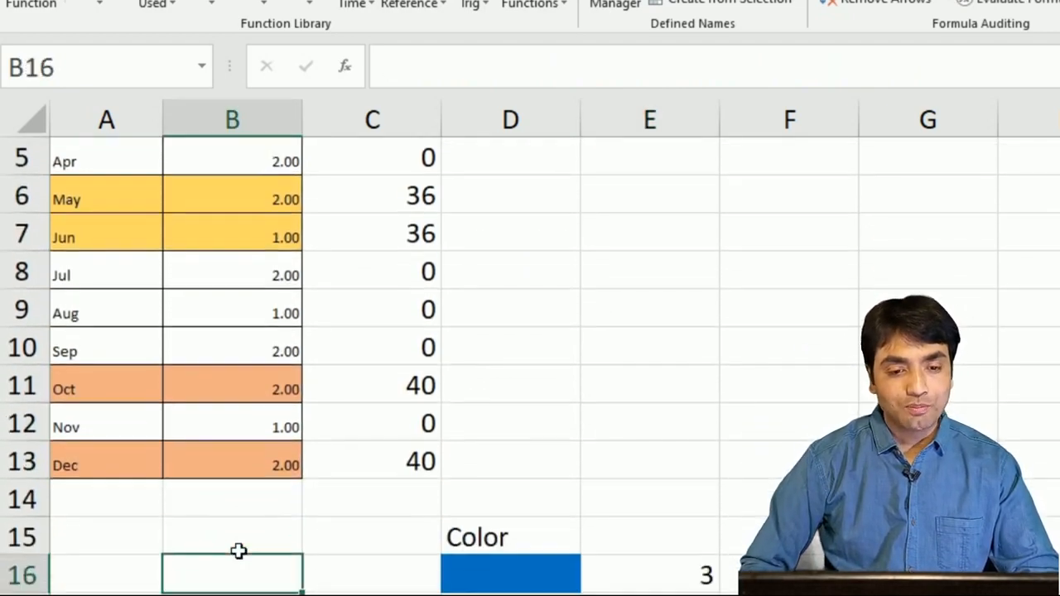
key("Right")
key("Right")
key("Up")
key("Up")
key("Up")
key("Right")
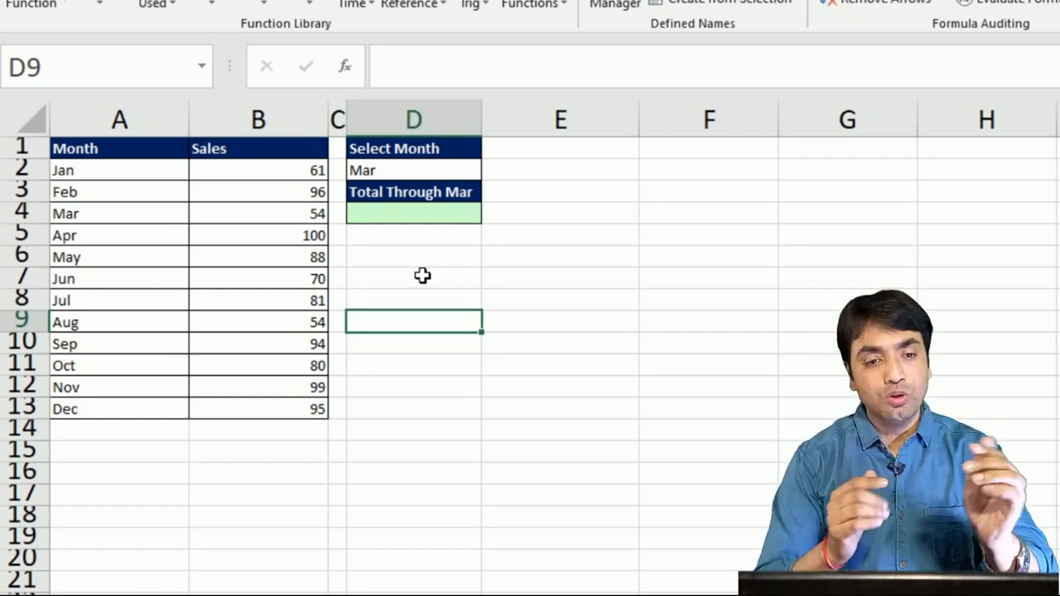
Choose Aug as the selected month in cell D2 and check the total cell D4 and the first sales value
left_click(428, 166)
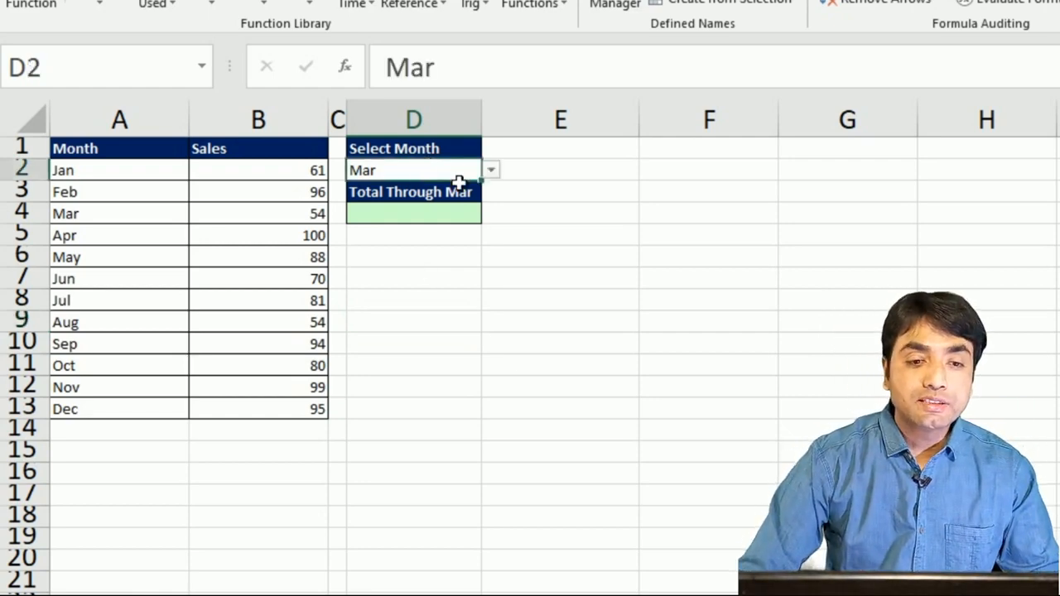
left_click(491, 169)
left_click(367, 258)
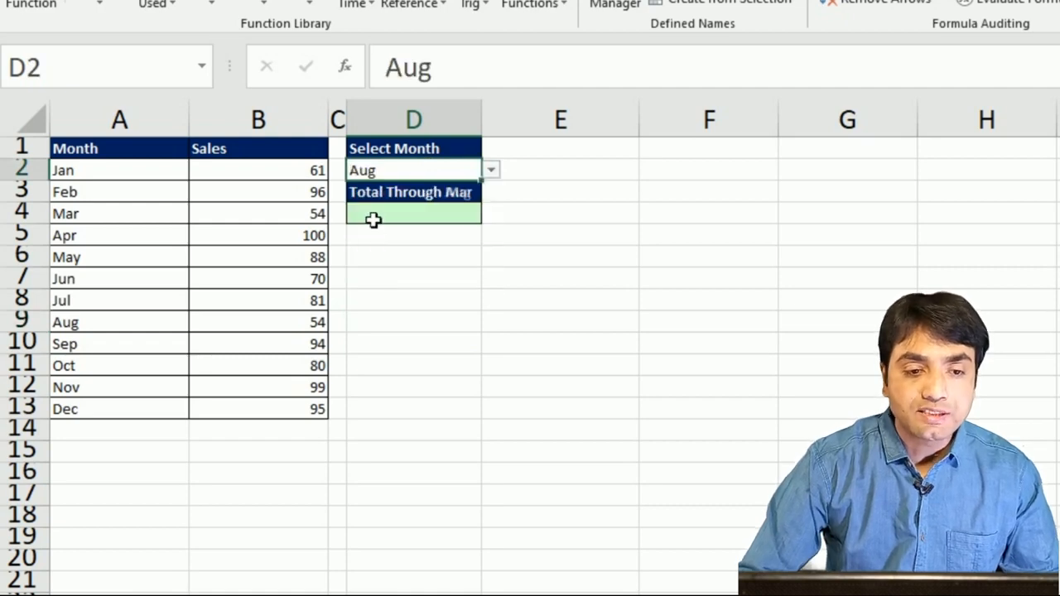
left_click(401, 223)
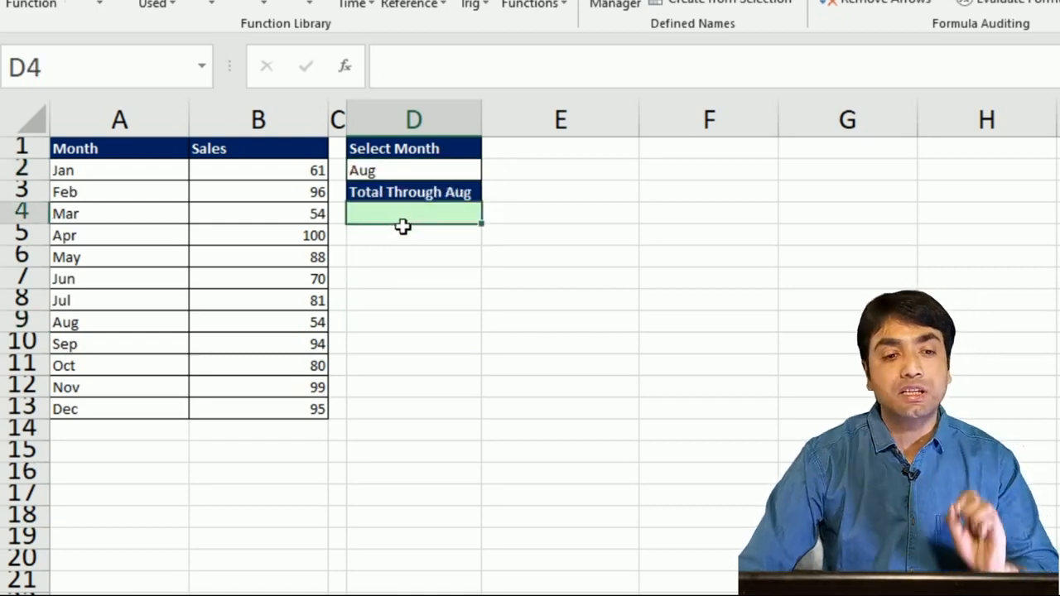
left_click(249, 174)
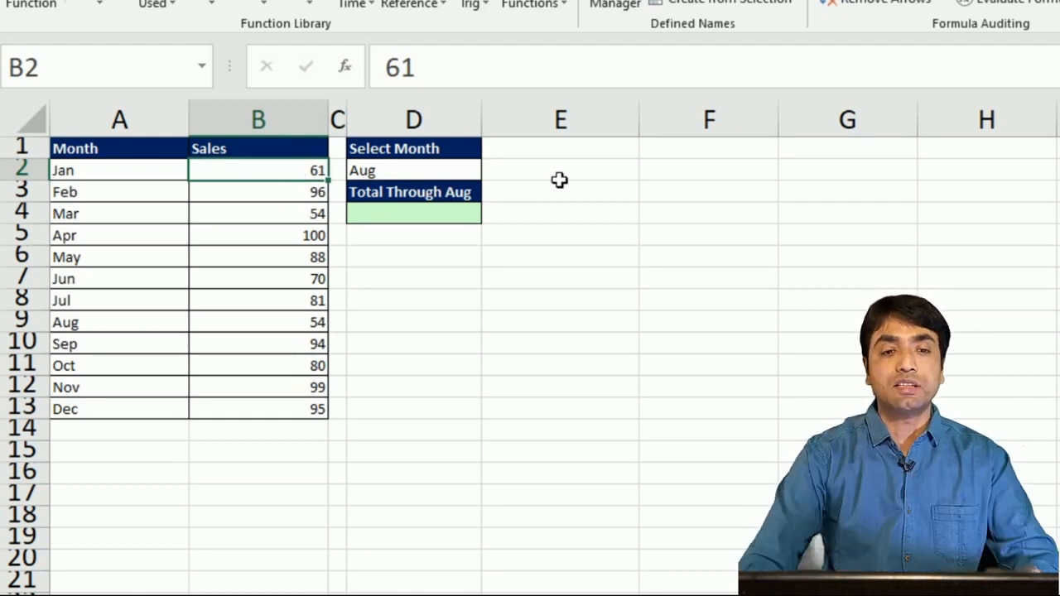
Choose Sep as the selected month in cell D2
left_click(450, 170)
left_click(490, 170)
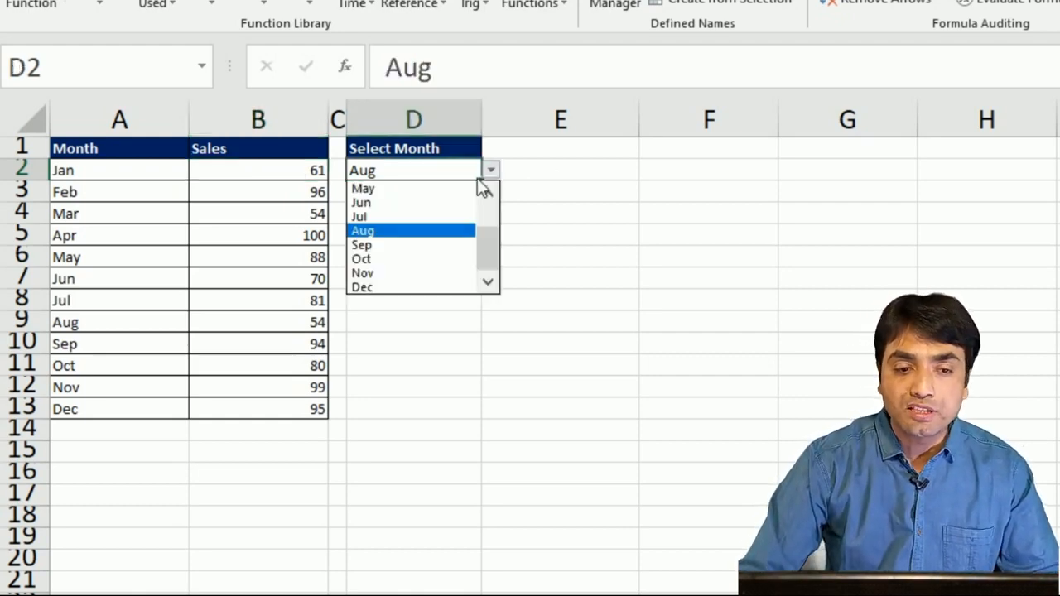
left_click(422, 246)
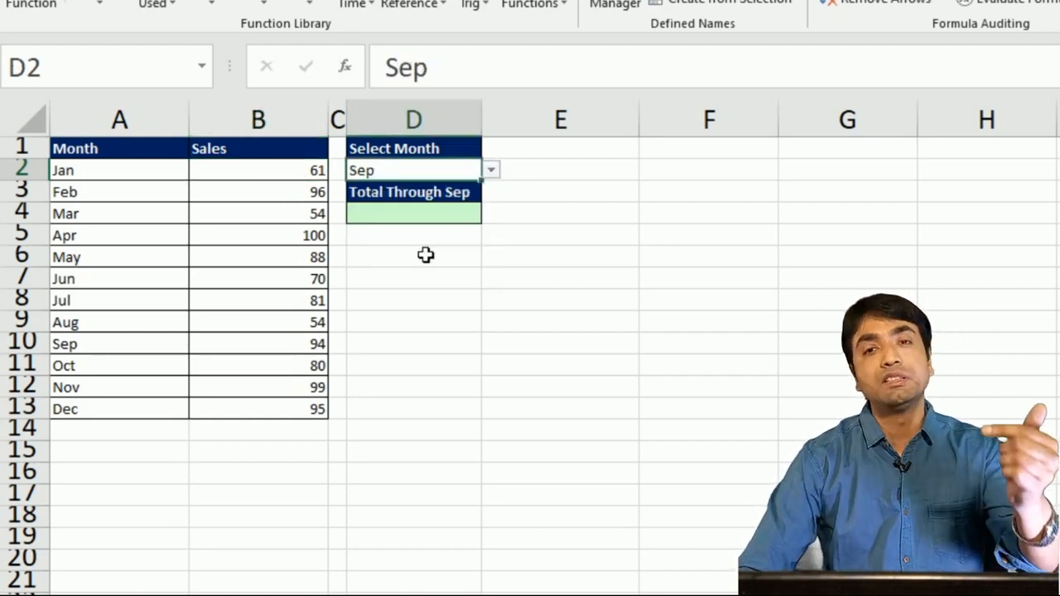
Start a SUM formula in total cell D4 with an open-ended range beginning at B2, as =SUM(B2:
left_click(412, 273)
left_click(405, 215)
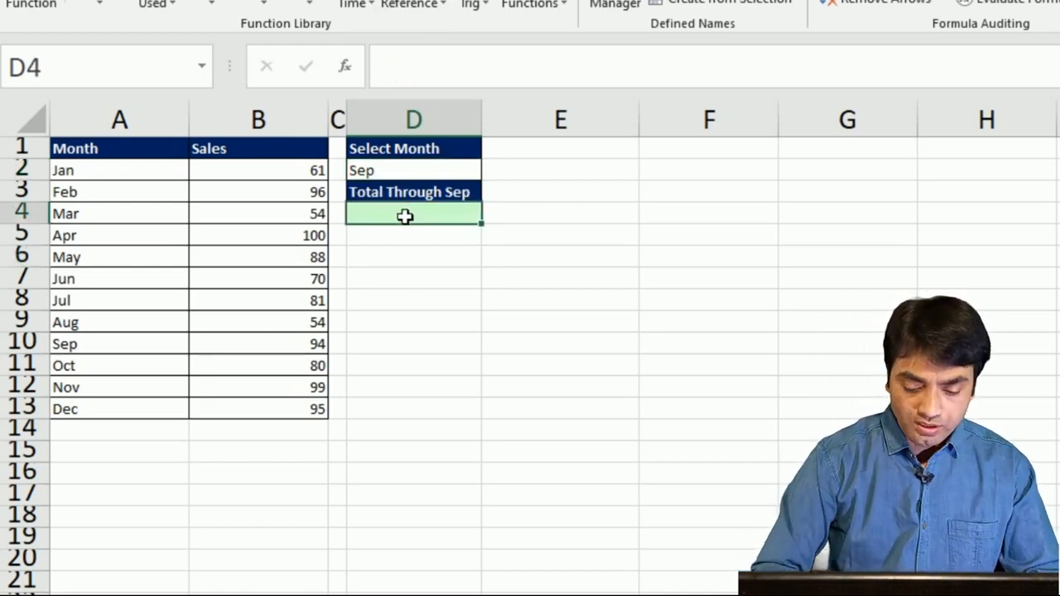
type("=SUM(")
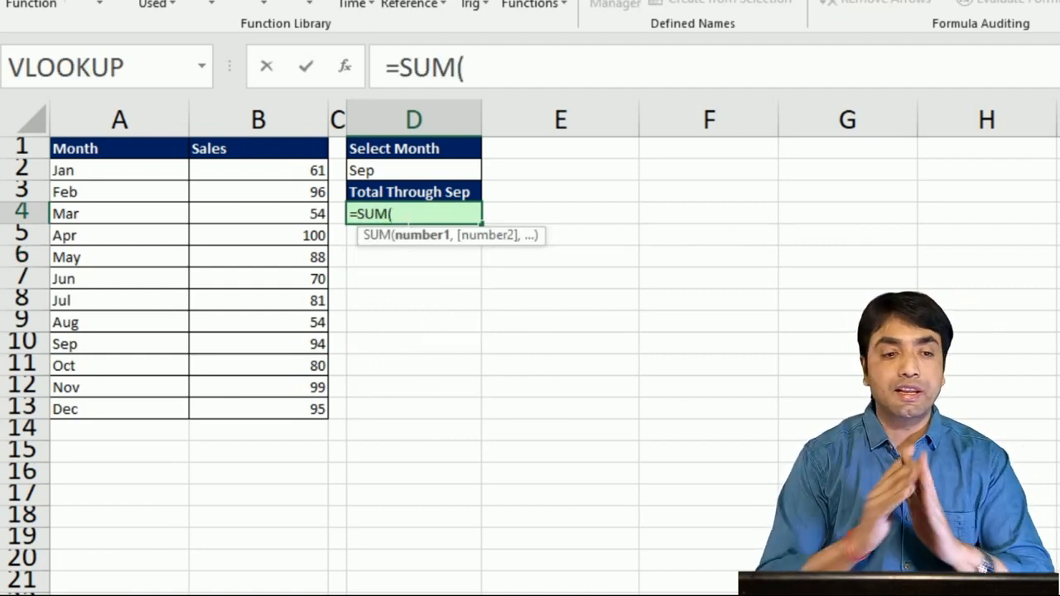
left_click(302, 171)
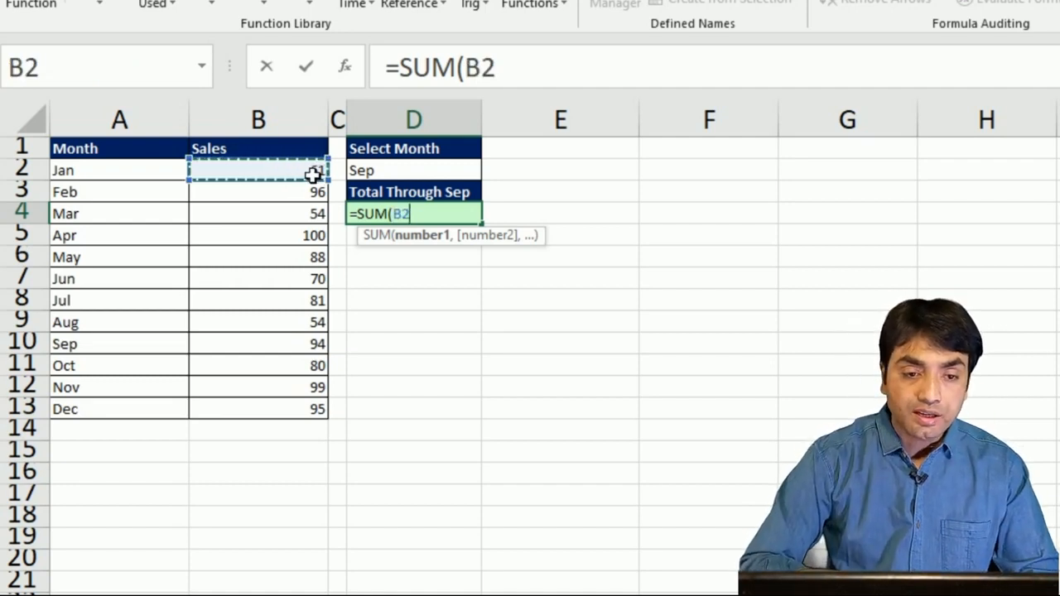
left_click(312, 174, "shift")
key("BackSpace")
key("BackSpace")
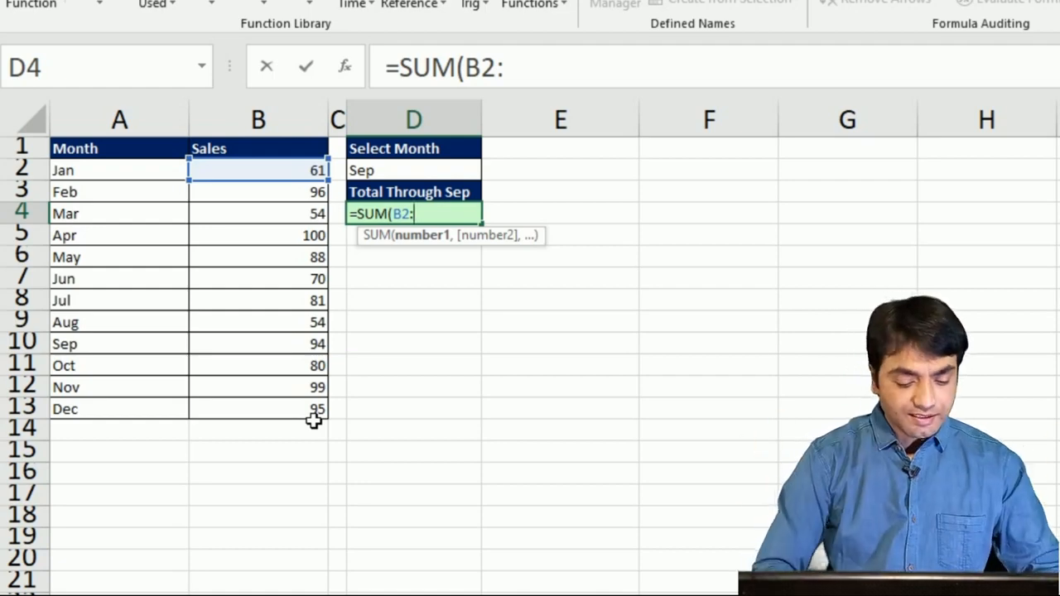
Define the end of the D4 sum range with INDEX on the absolute sales range $B$2:$B$13
type("INDEX(")
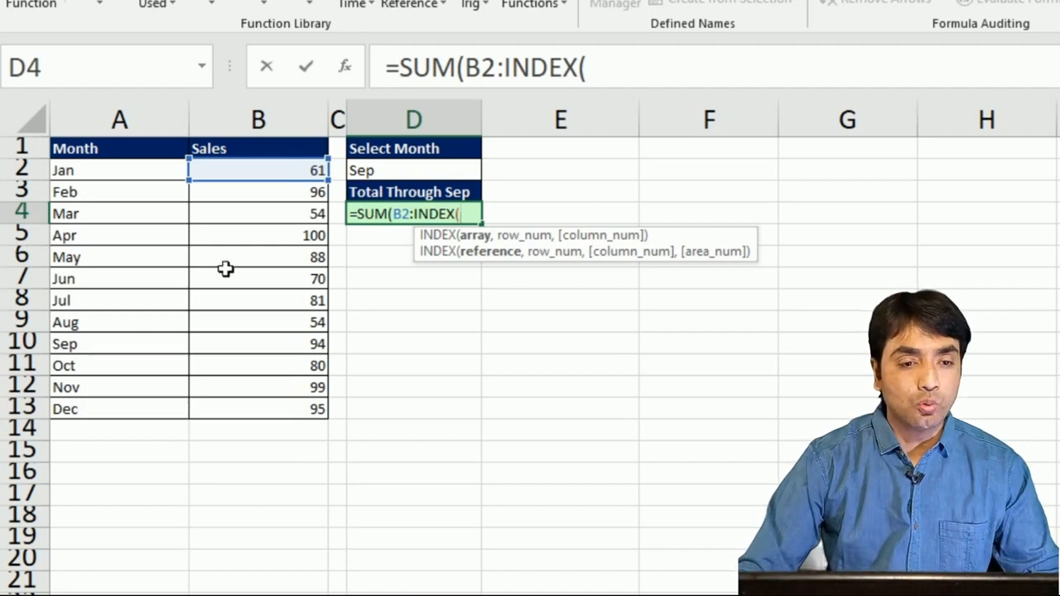
left_click(267, 172)
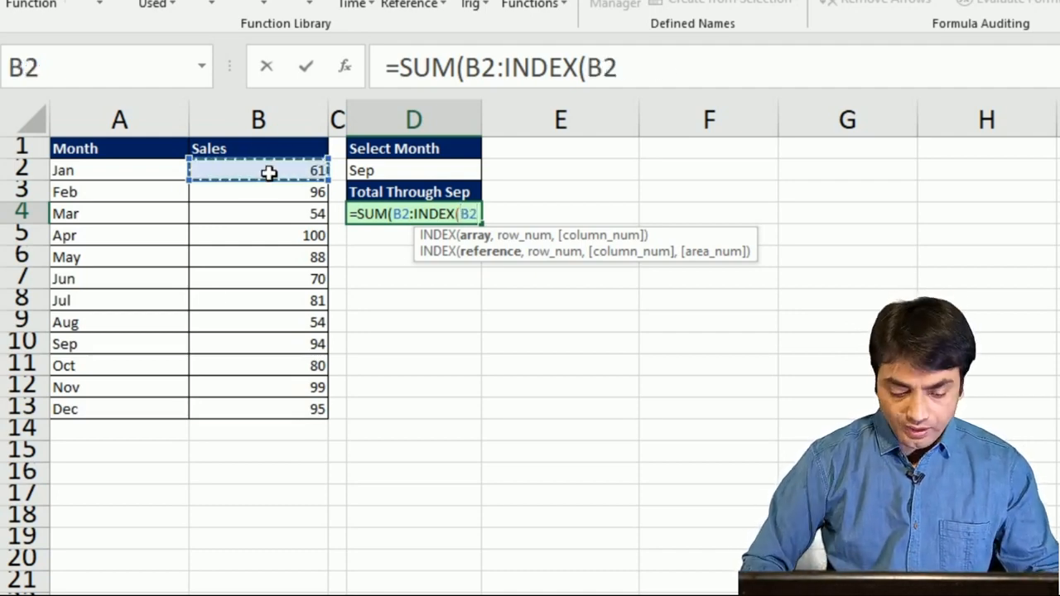
key("ctrl+shift+Down")
key("F4")
type(",")
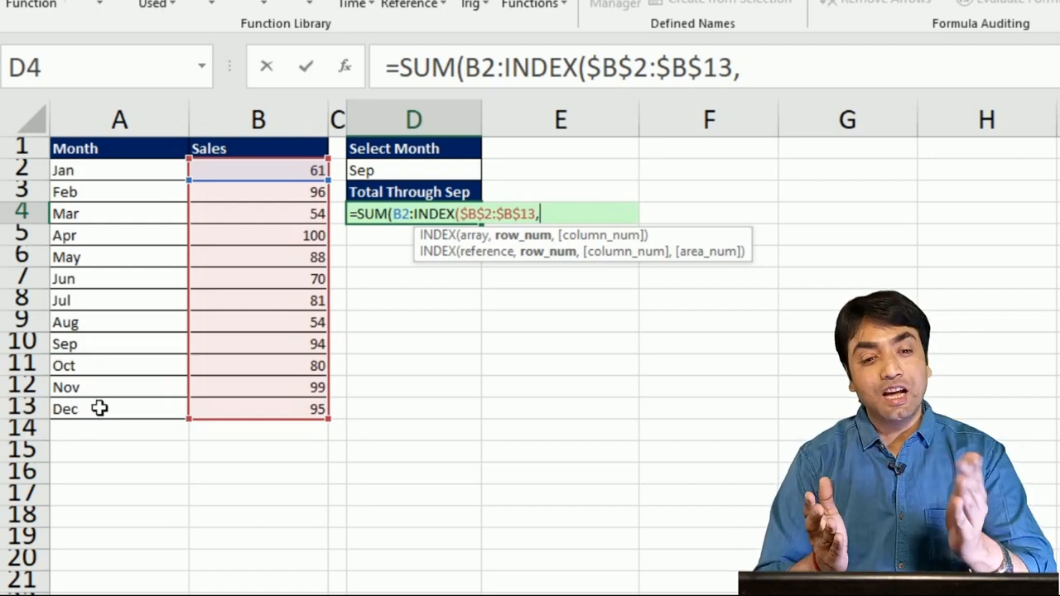
Complete the D4 formula with MATCH($D$2,$A$2:$A$13,0) as the INDEX row number, close all brackets and enter it
type("MATCH(")
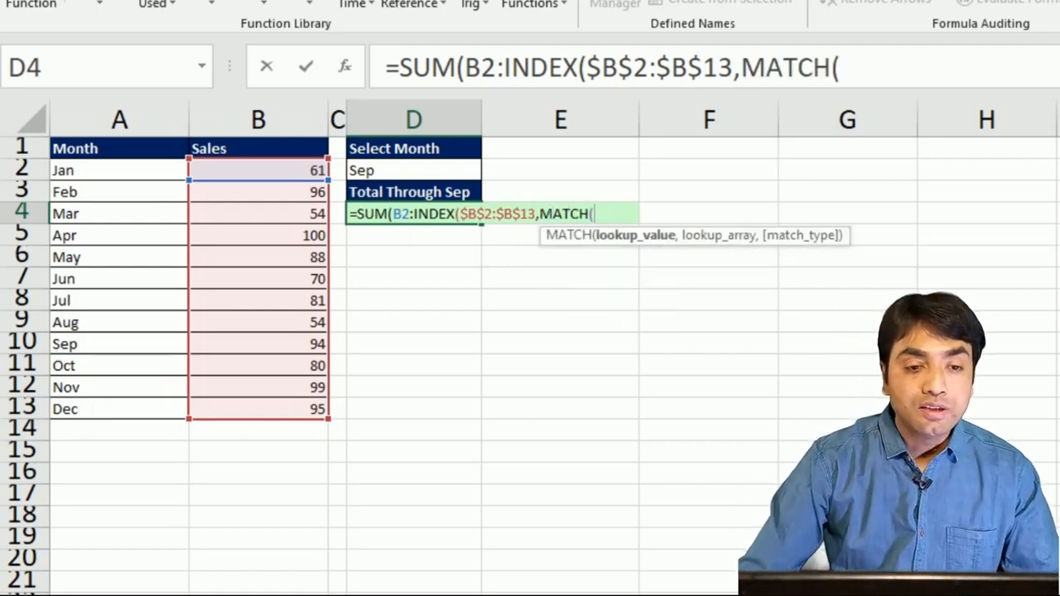
left_click(387, 177)
key("F4")
type(",")
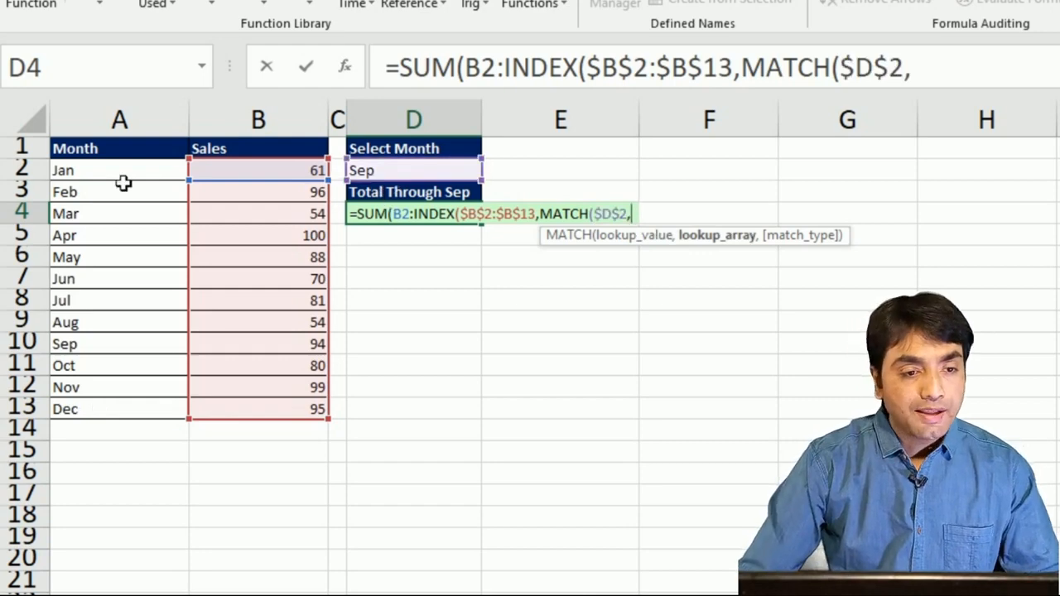
left_click(128, 176)
key("ctrl+shift+Down")
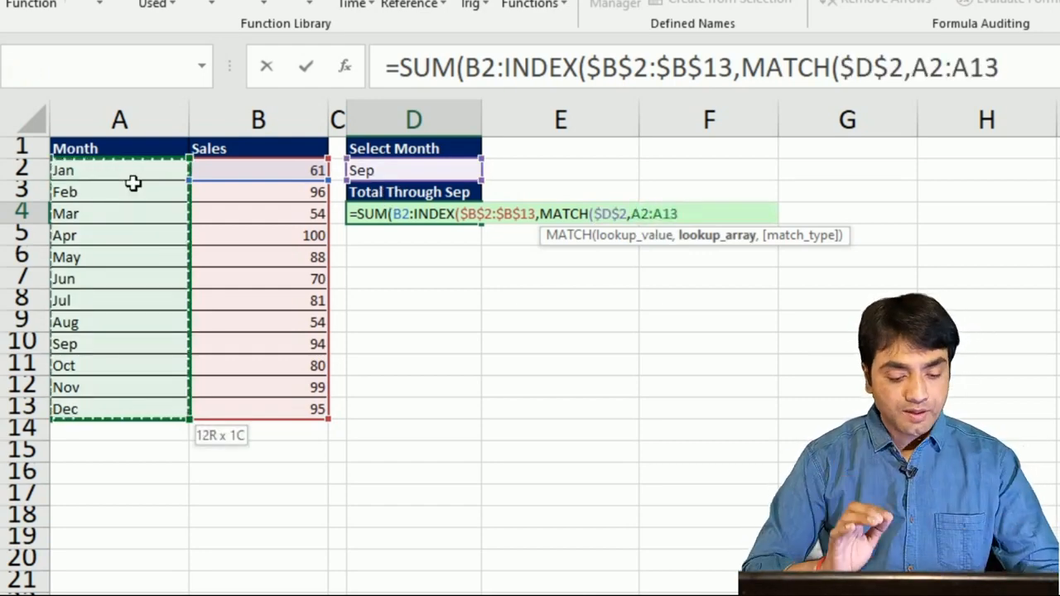
key("F4")
type(",0)")
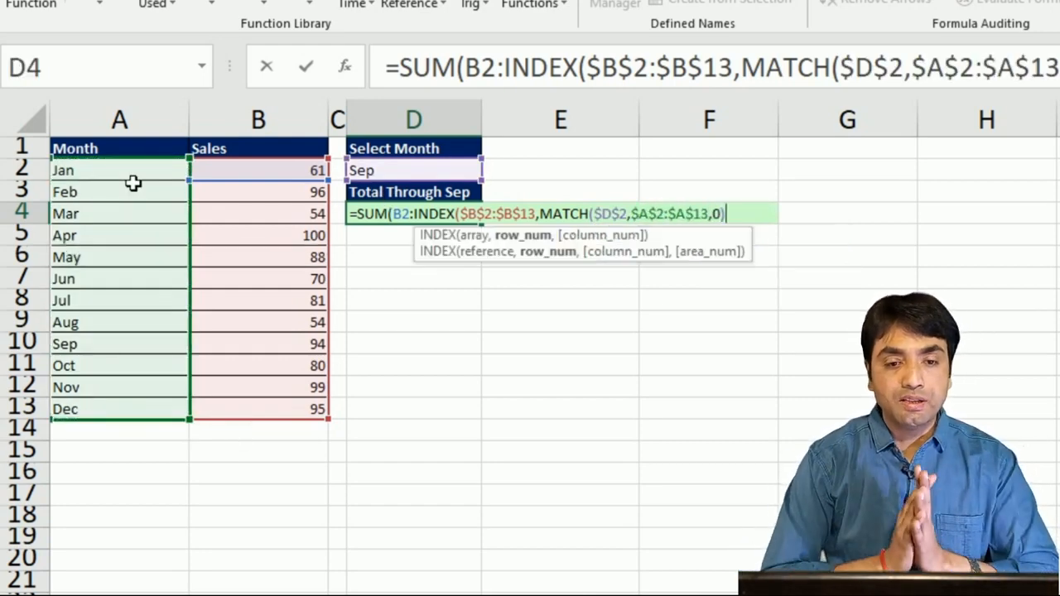
type(")")
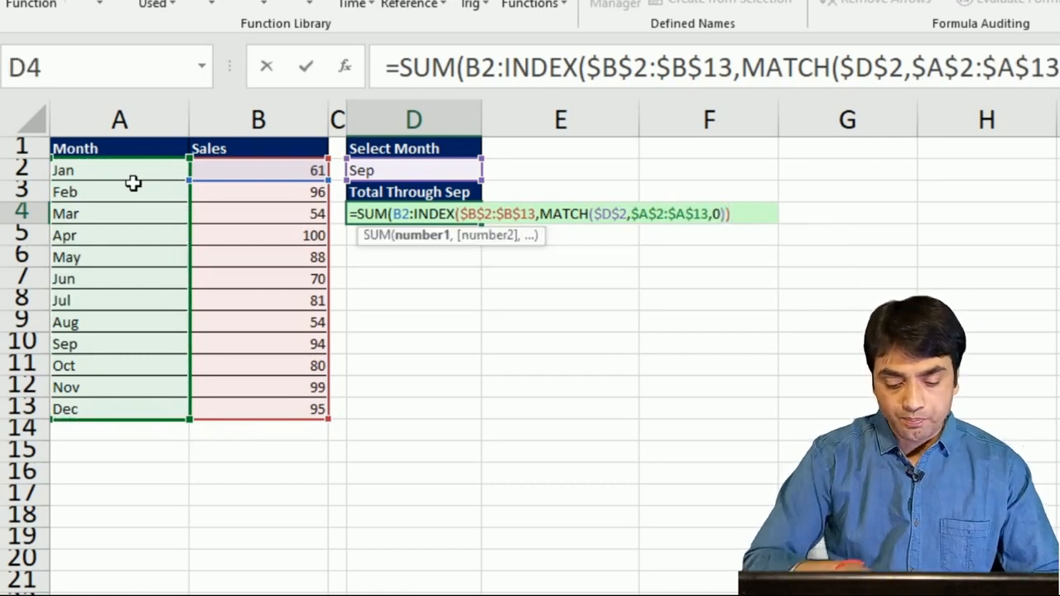
type(")")
key("Return")
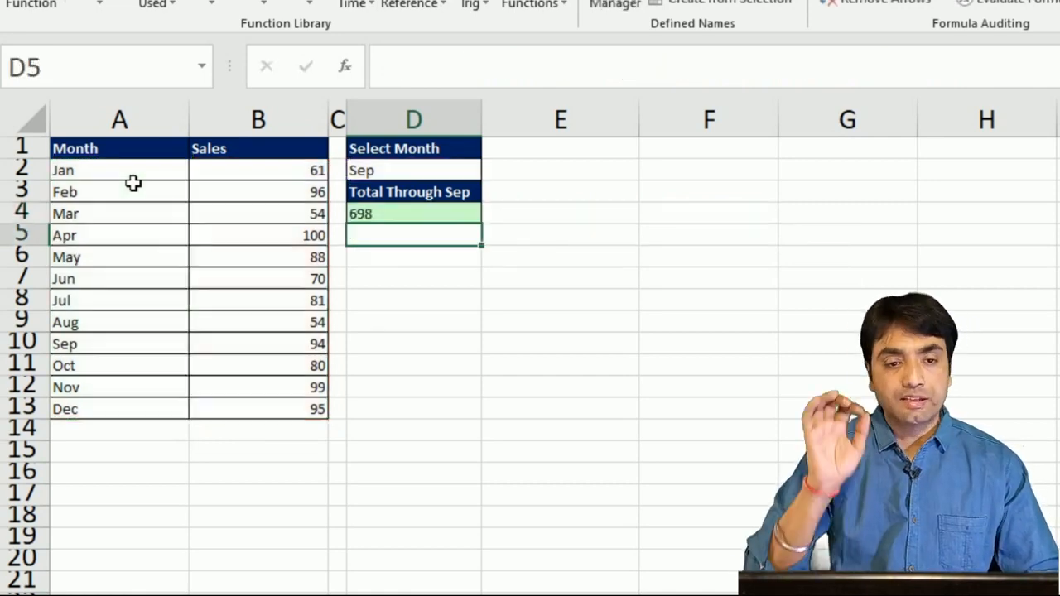
Choose Mar as the selected month in D2 and compare the D4 total with the January to March sales
key("Up")
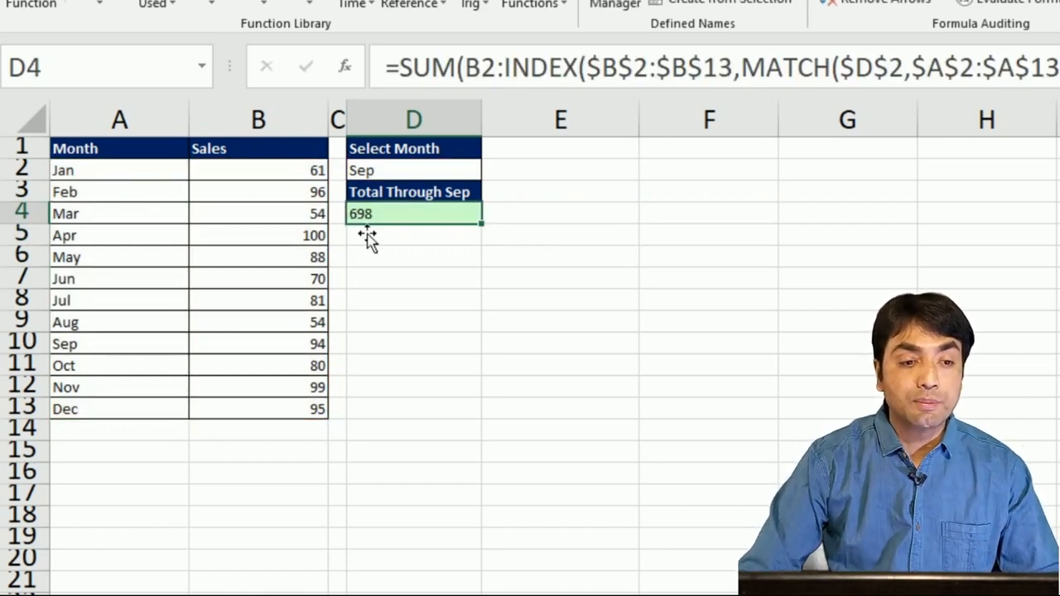
left_click(386, 176)
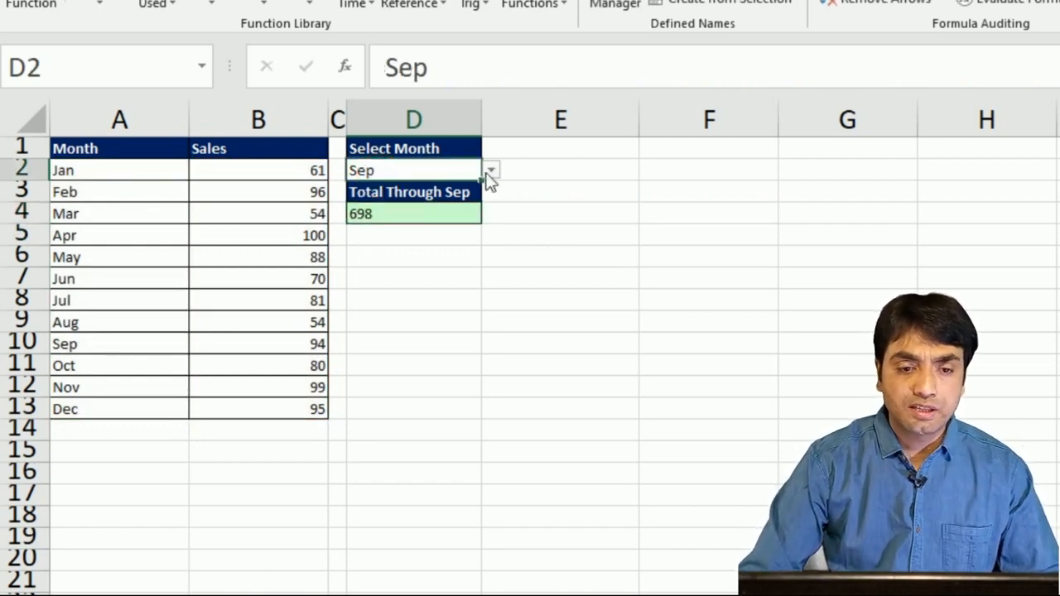
left_click(490, 170)
left_click_drag(494, 254, 490, 203)
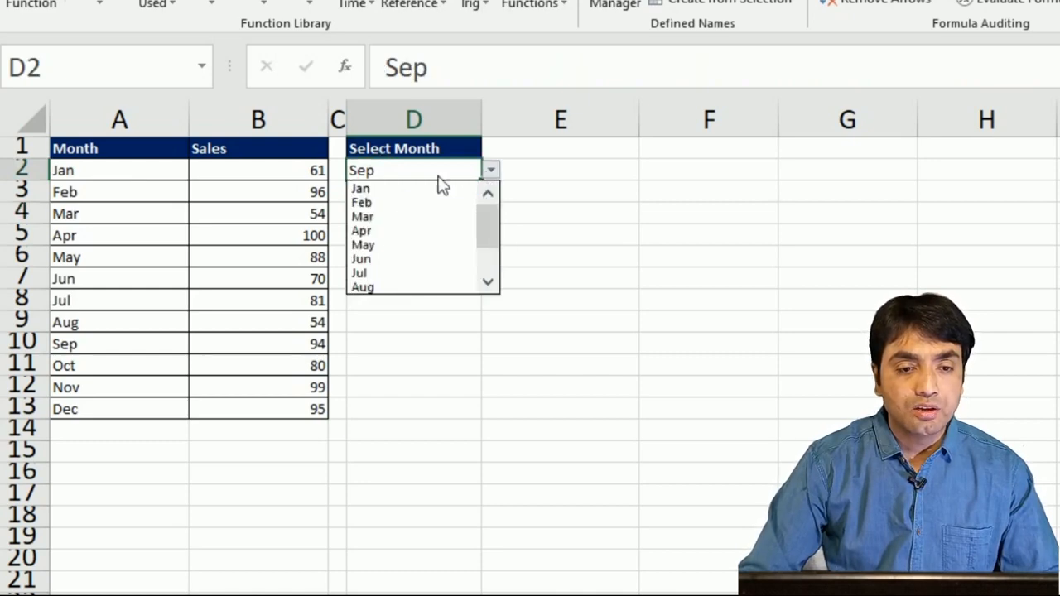
left_click(383, 217)
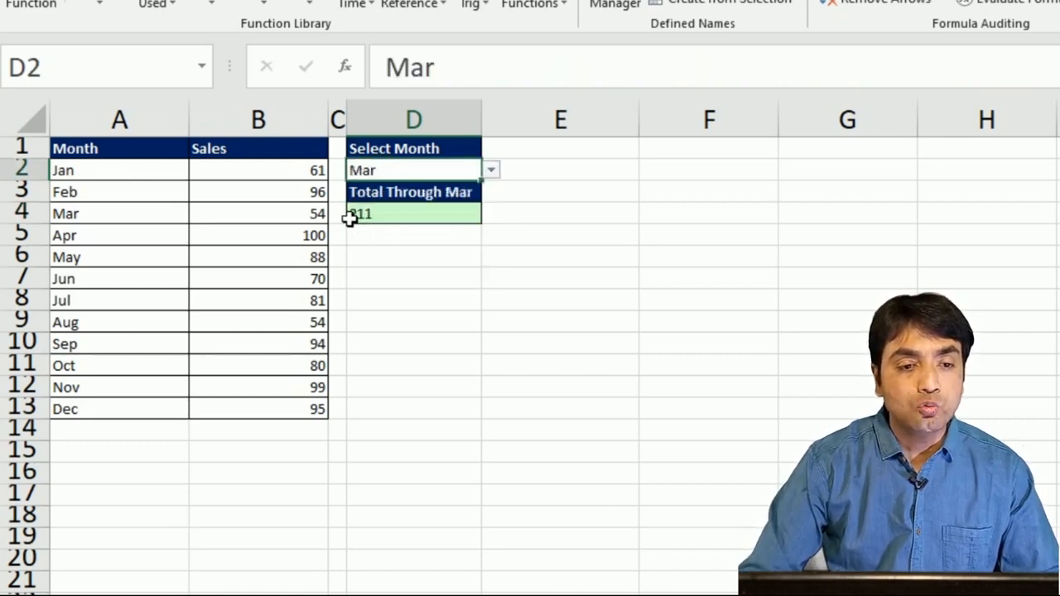
left_click_drag(321, 175, 346, 221)
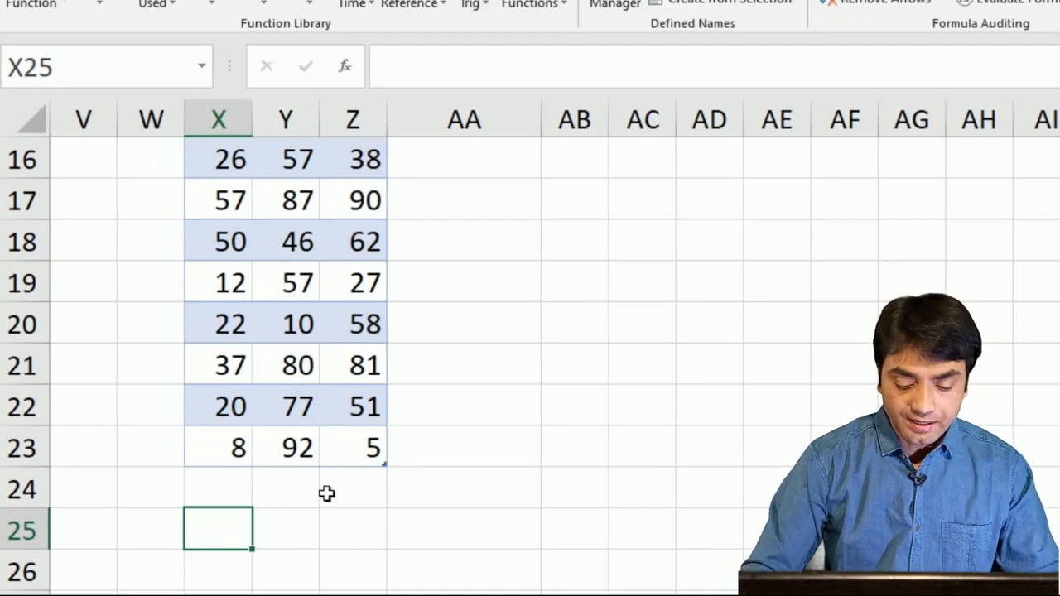
Start a formula in X25 below the table's first column with SUM and a nested INDIRECT function
type("=sum")
key("Tab")
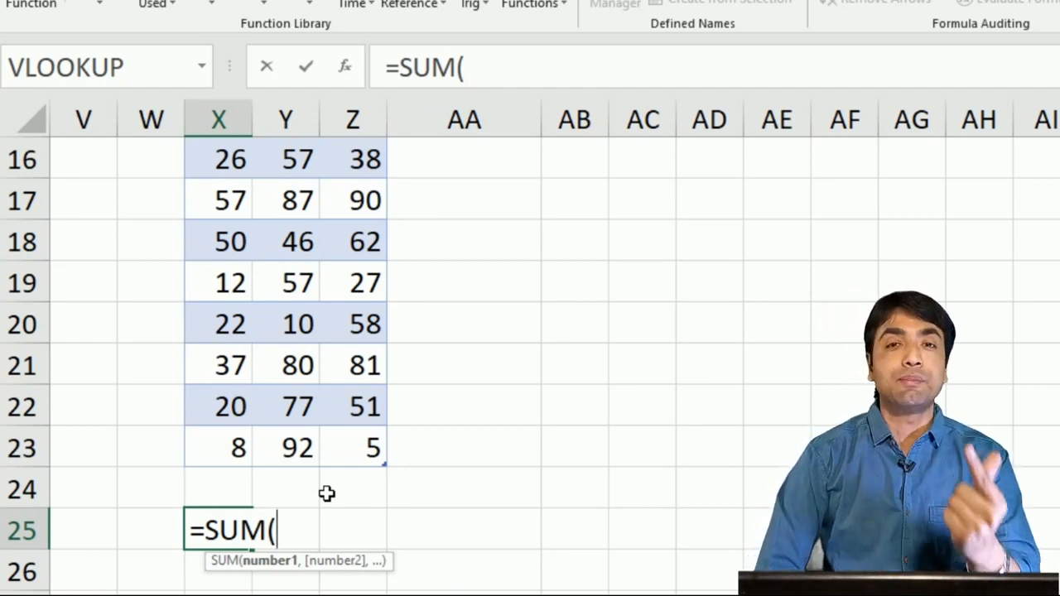
type("indi")
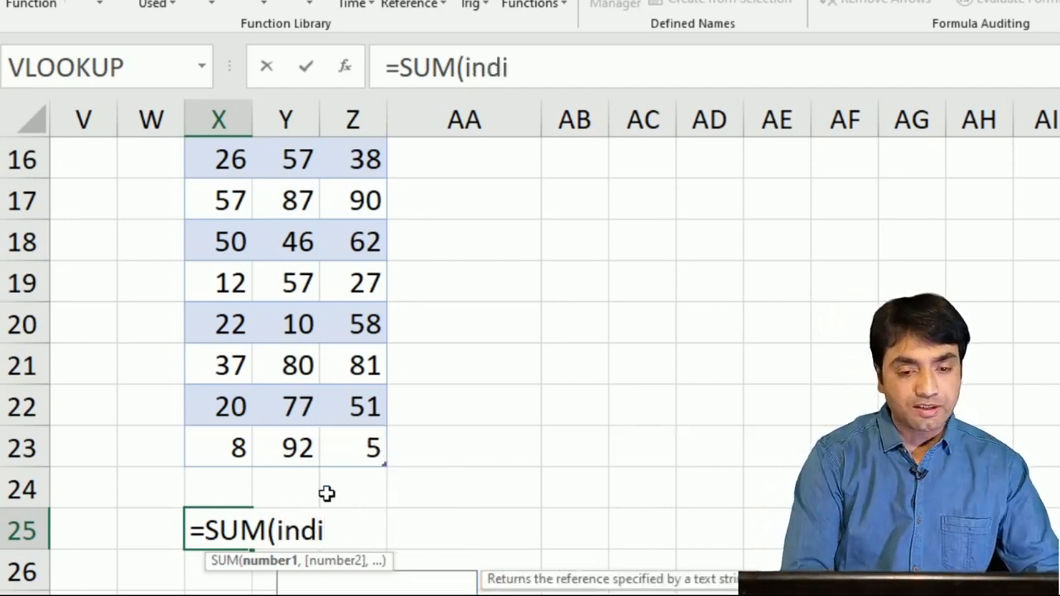
key("Tab")
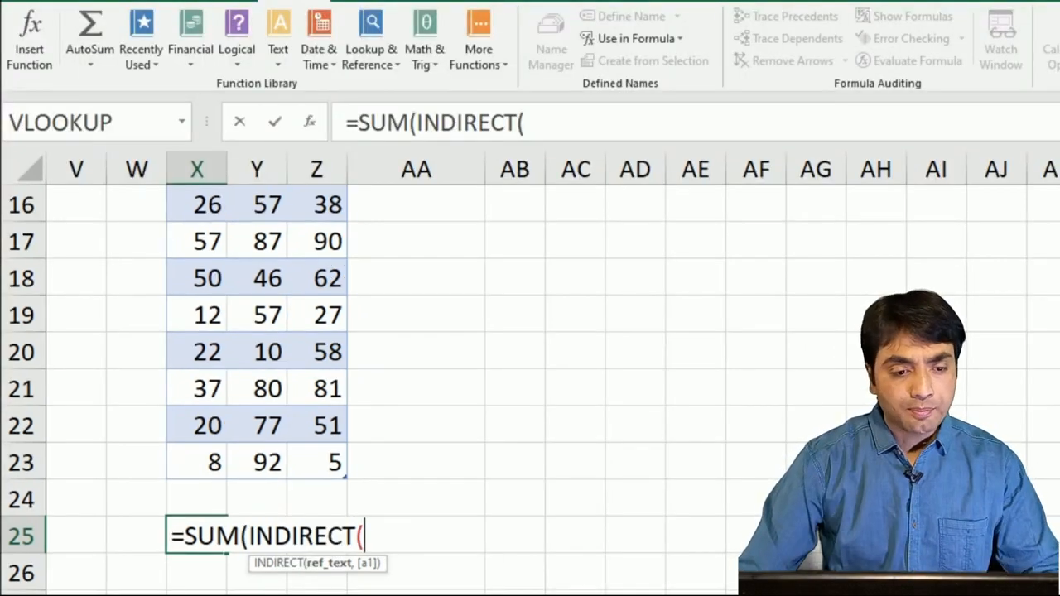
Park the partial X25 formula as text and look up the name of the table in its design properties
key("Escape")
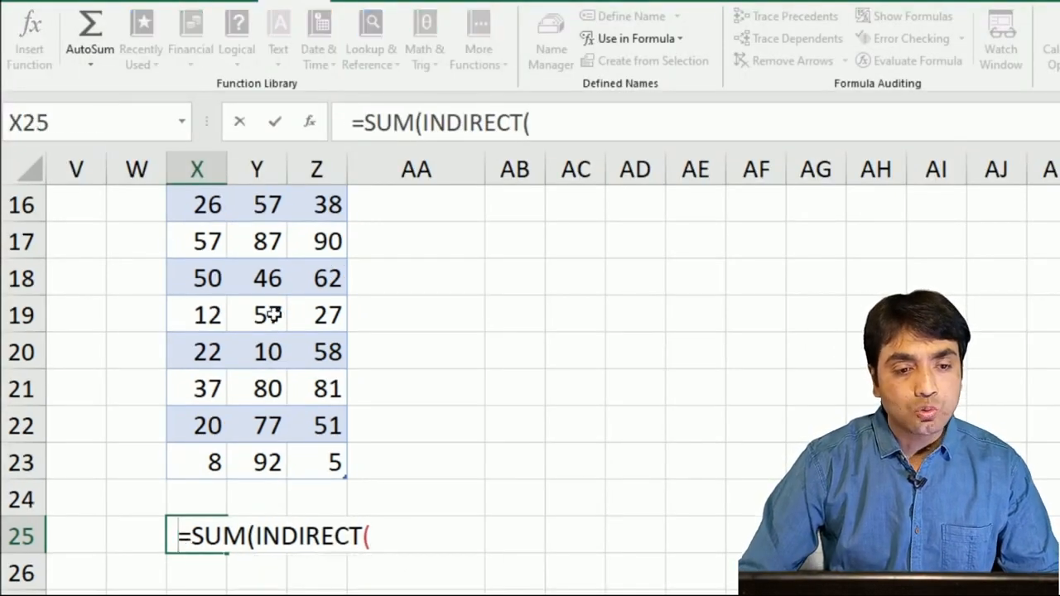
left_click(272, 315)
key("Up")
key("Up")
key("Up")
key("Up")
key("Up")
key("Down")
key("Down")
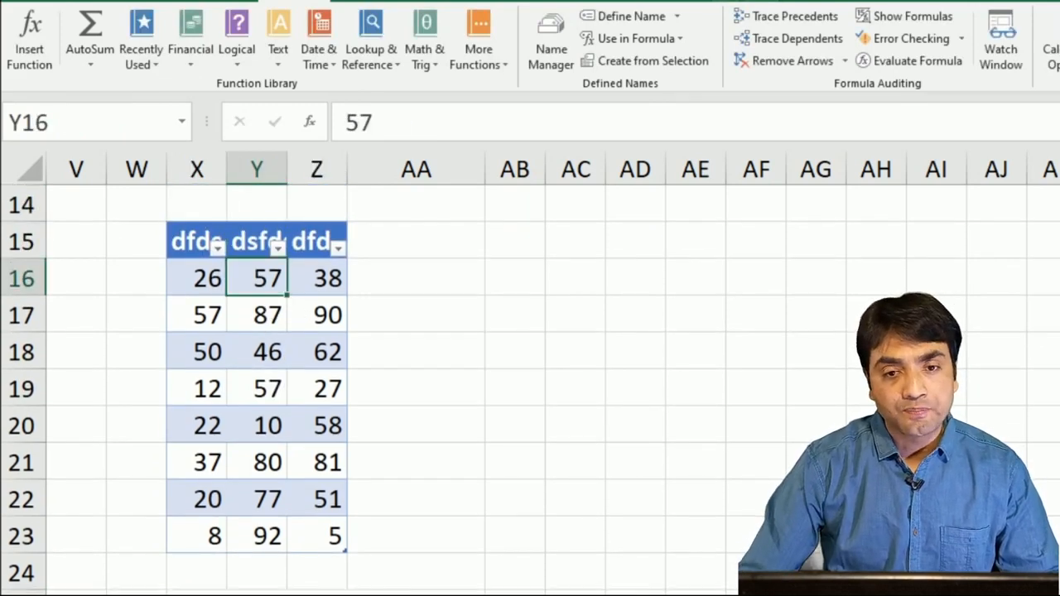
left_click(744, 2)
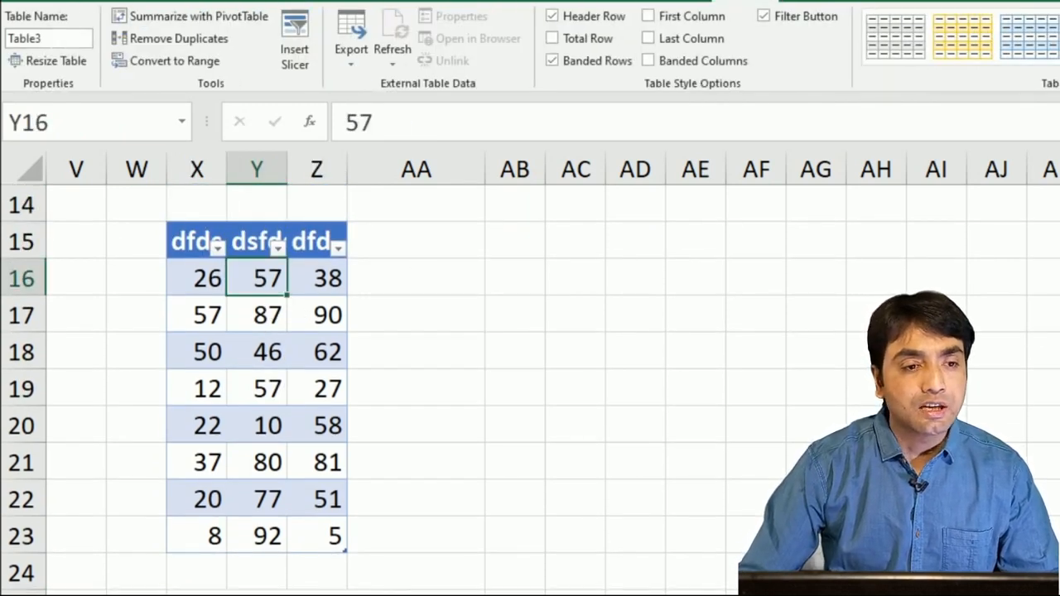
key("Down")
key("Up")
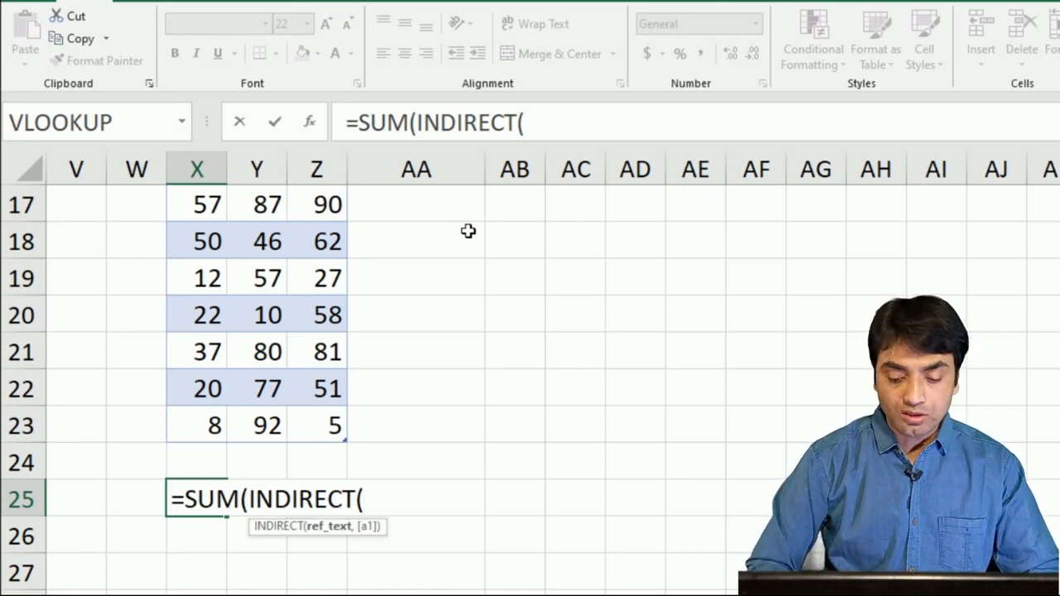
Continue the INDIRECT argument in X25 with the structured reference "Table3["&X15&"]"
type("\"")
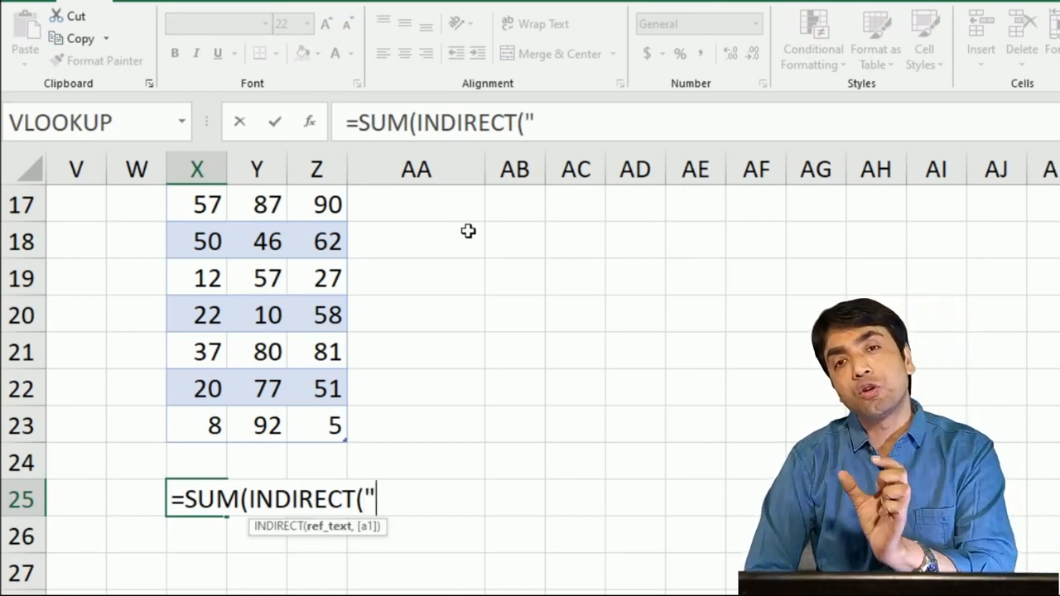
type("Table3")
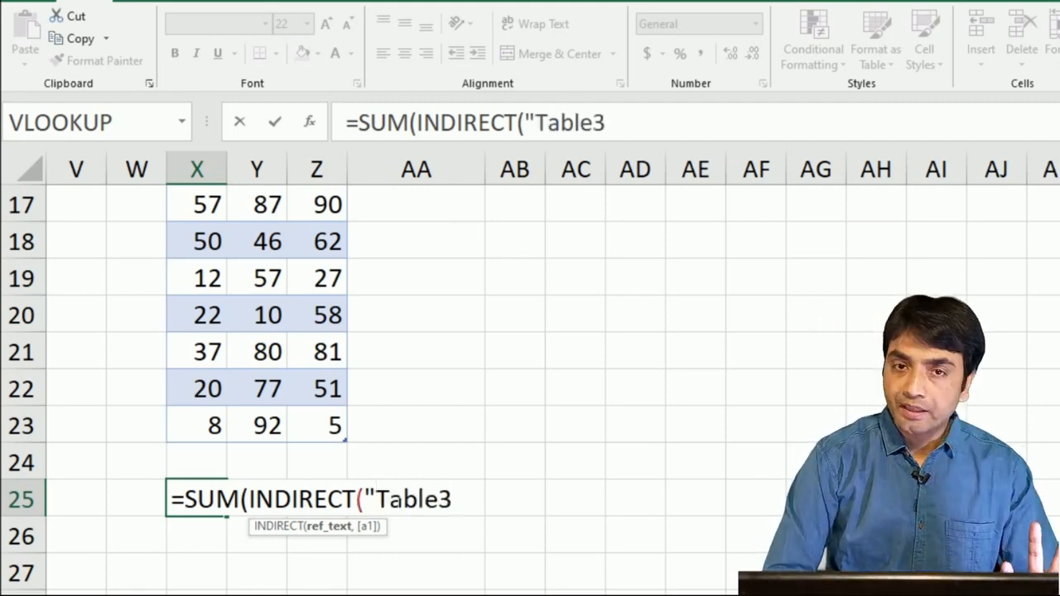
type("[\"&")
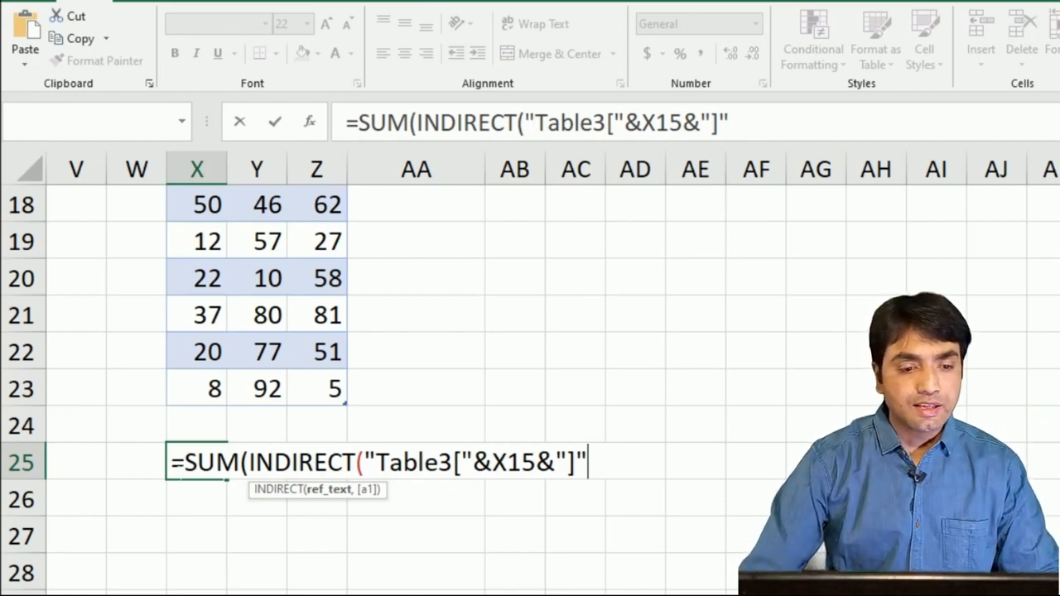
Park the X25 formula as text and examine the table's column header in X15 and the values beneath it
left_click(170, 465)
left_click(141, 278)
key("Up")
key("Up")
key("Up")
key("Up")
key("Up")
key("Up")
key("Up")
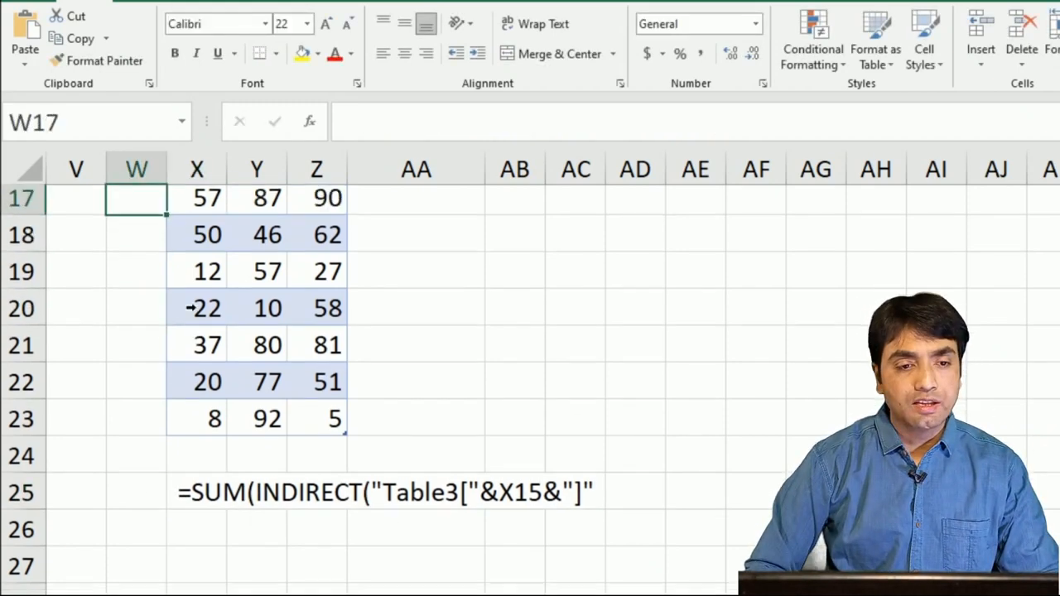
key("Right")
key("Down")
key("Down")
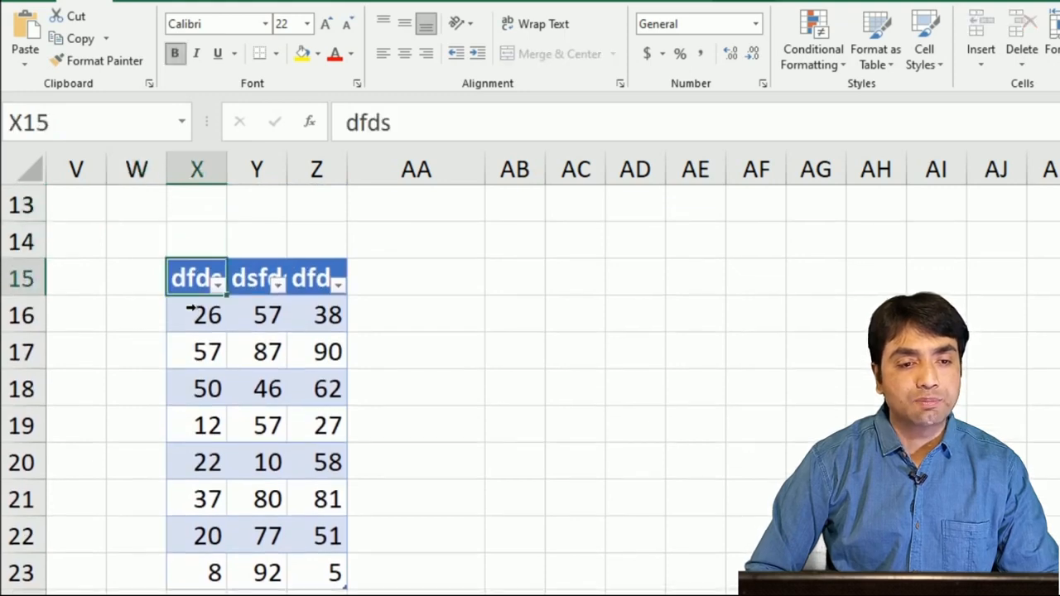
key("Down")
key("Down")
key("Down")
key("Down")
key("Down")
key("Down")
key("Down")
key("Down")
key("Down")
key("Down")
key("Down")
key("Down")
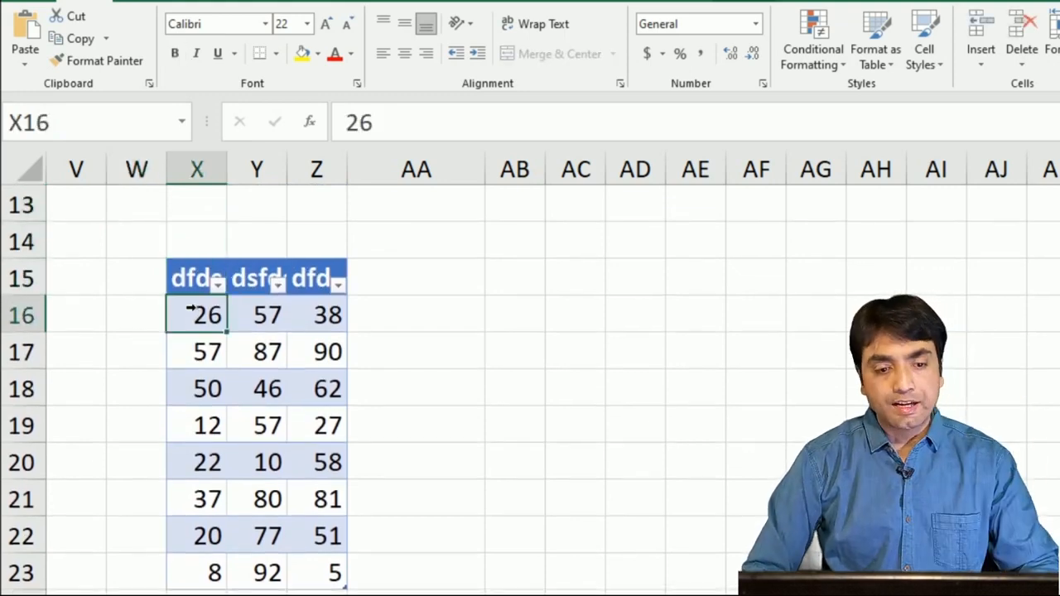
key("Up")
key("Up")
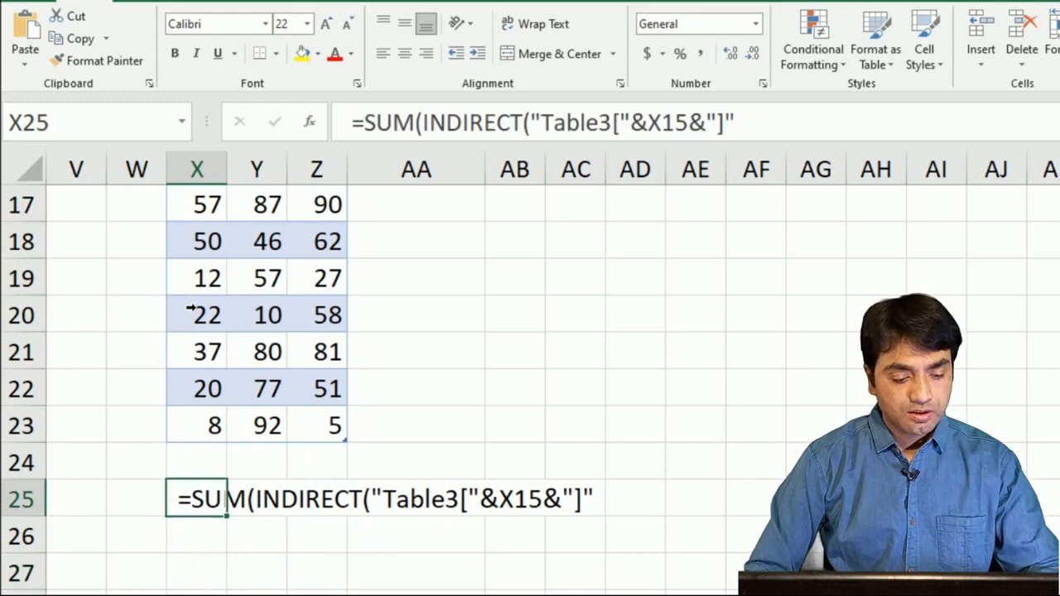
Remove the leading space from X25 and close the brackets to make it =SUM(INDIRECT("Table3["&X15&"]"))
key("F2")
key("Home")
key("Delete")
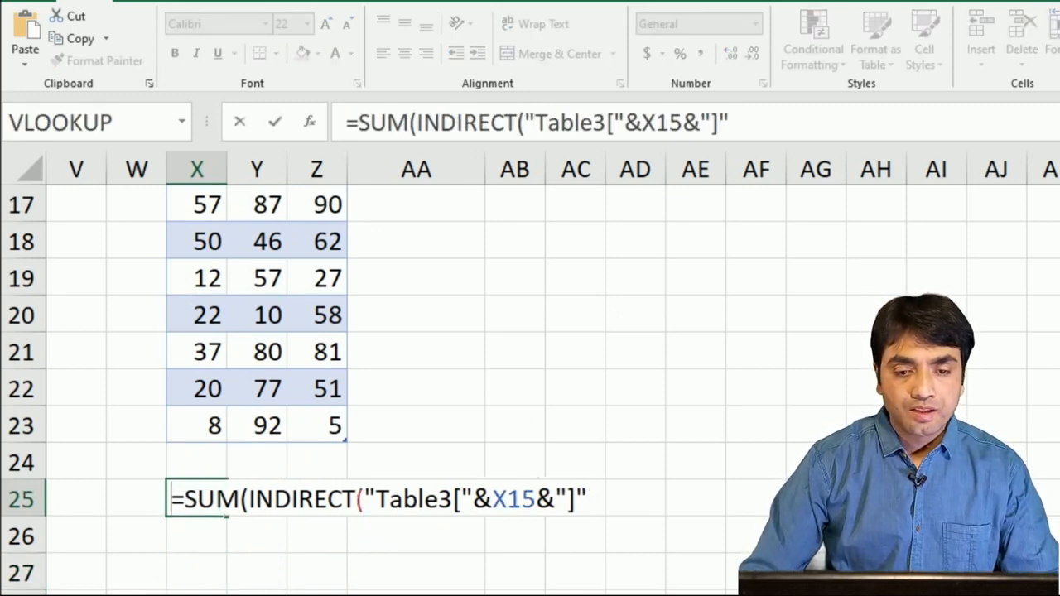
key("End")
type(")")
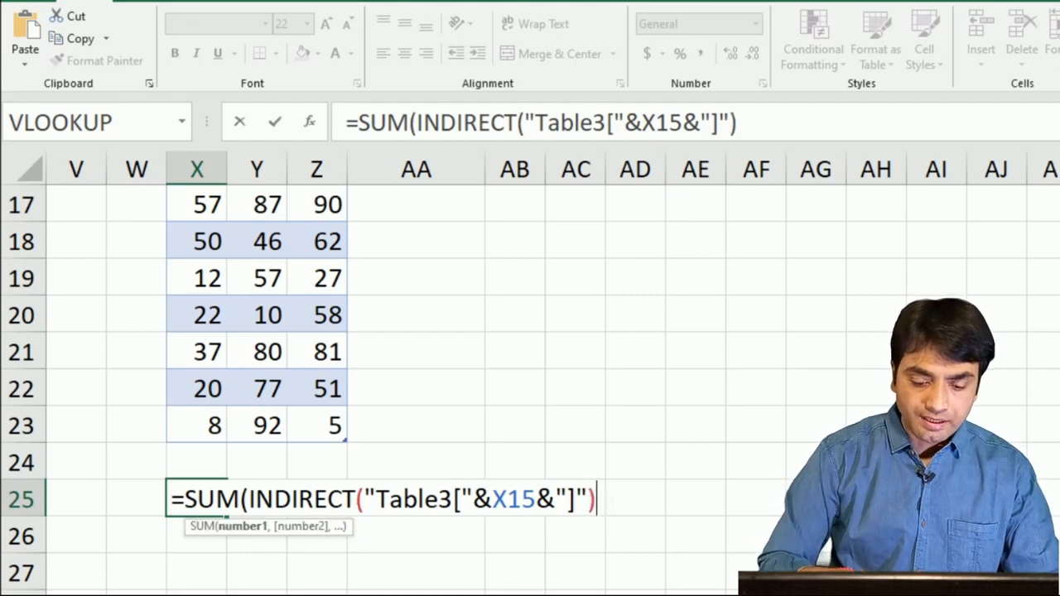
type("))")
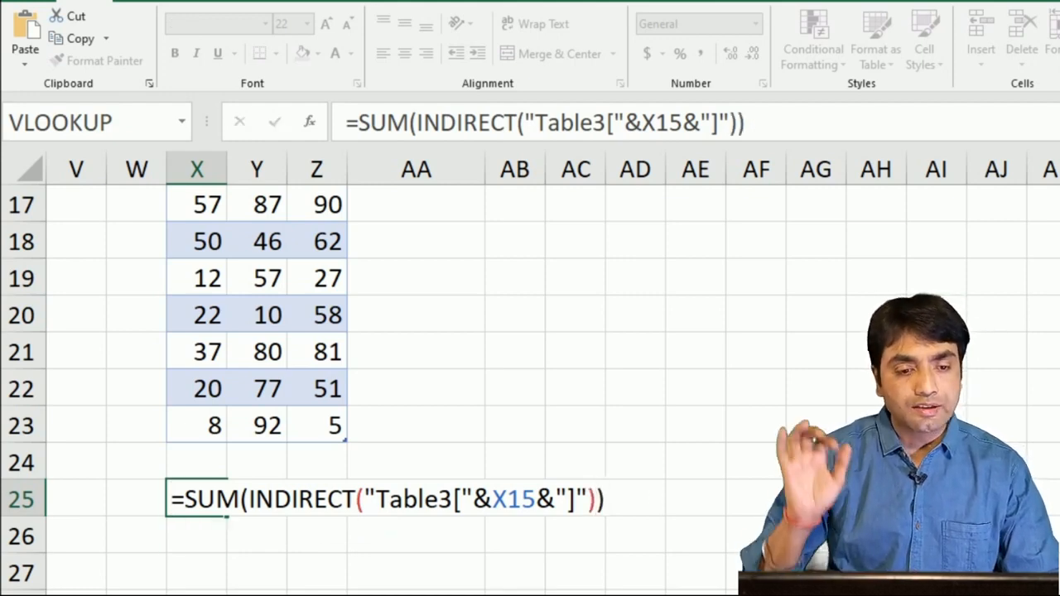
Commit the SUM(INDIRECT) formula in X25 and fill it right across Y25 and Z25
key("Return")
key("Up")
key("shift+Right")
key("shift+Right")
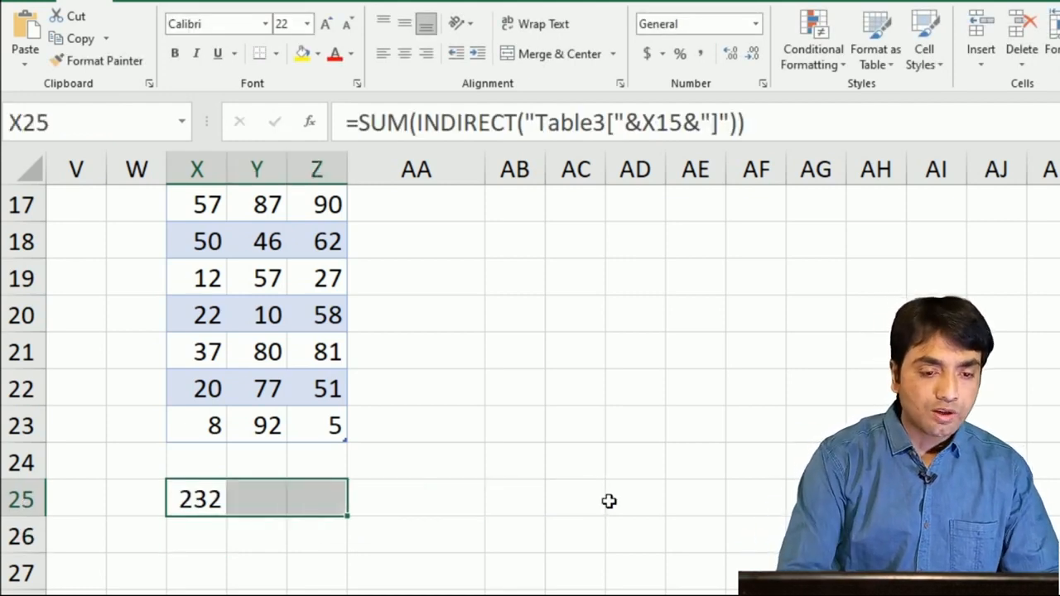
key("ctrl+r")
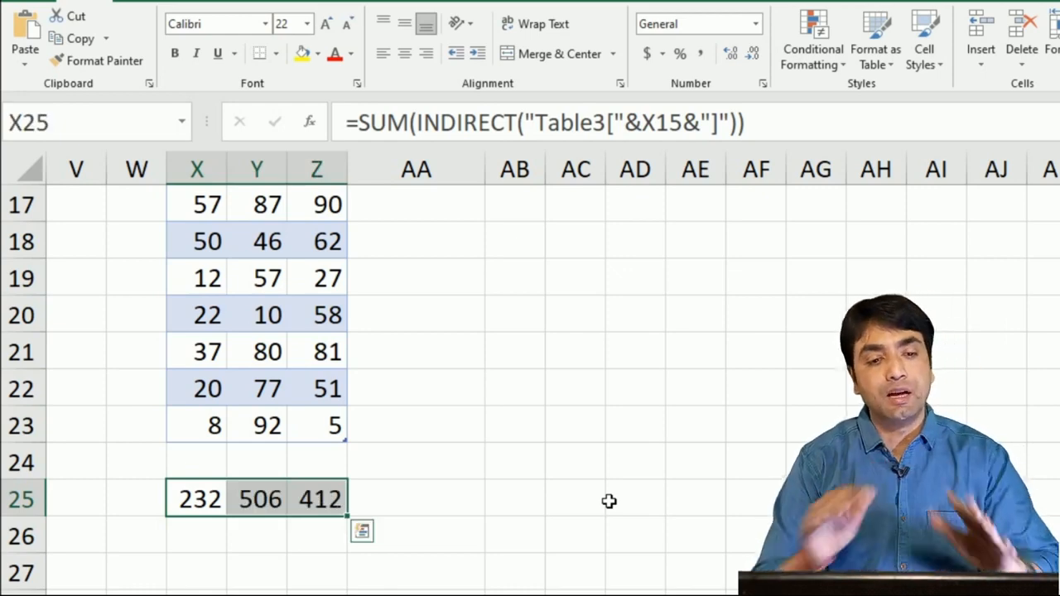
Evaluate only the INDIRECT text argument within the X25 formula, then discard the evaluation to keep the formula
double_click(214, 502)
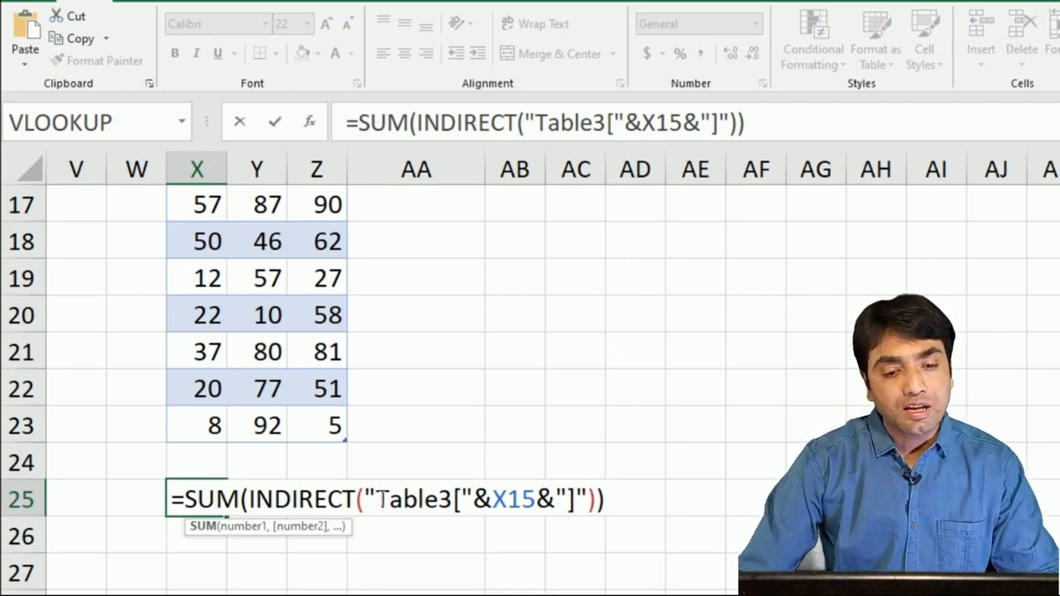
left_click_drag(365, 500, 597, 499)
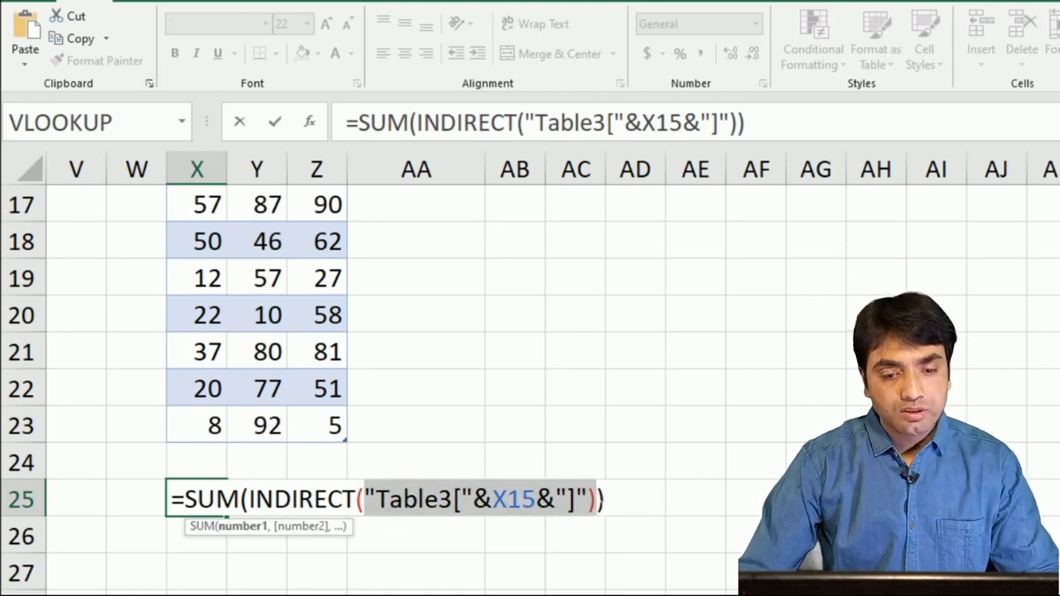
key("shift+Left")
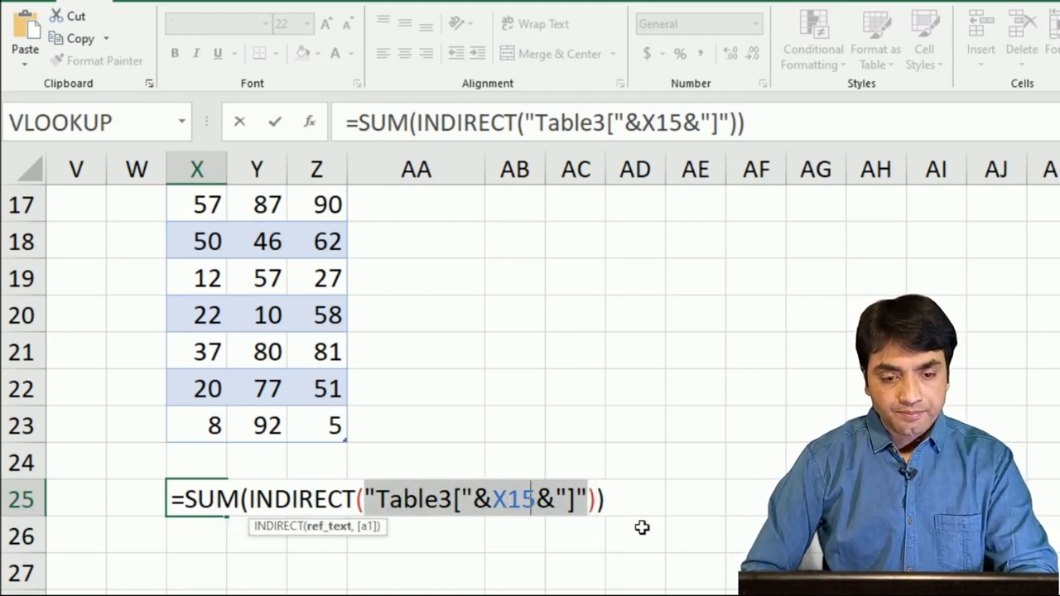
key("F9")
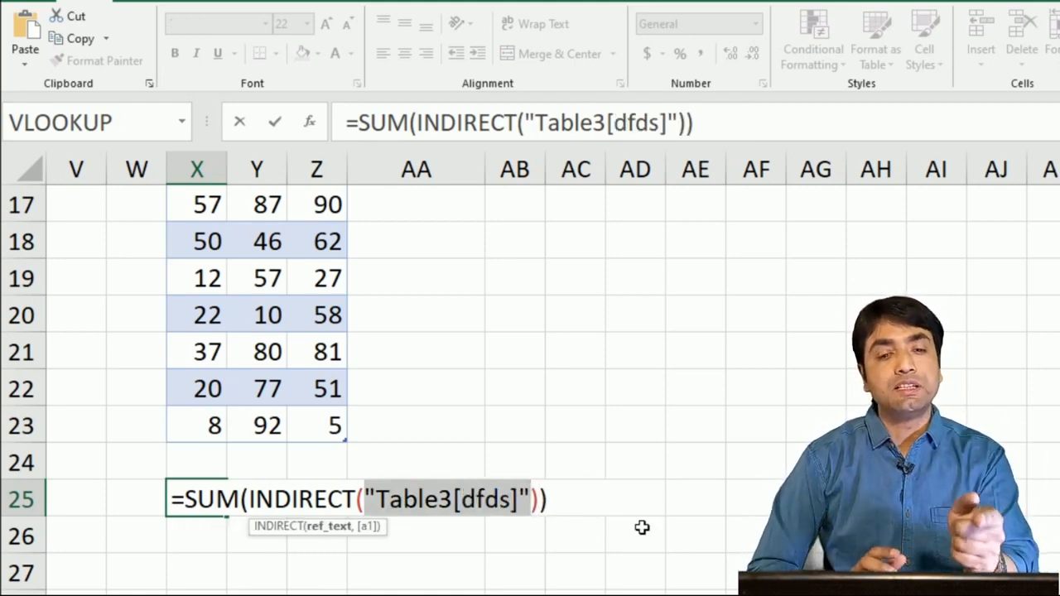
key("Escape")
Examine the header and first values of the table's first column, above X17
left_click(225, 219)
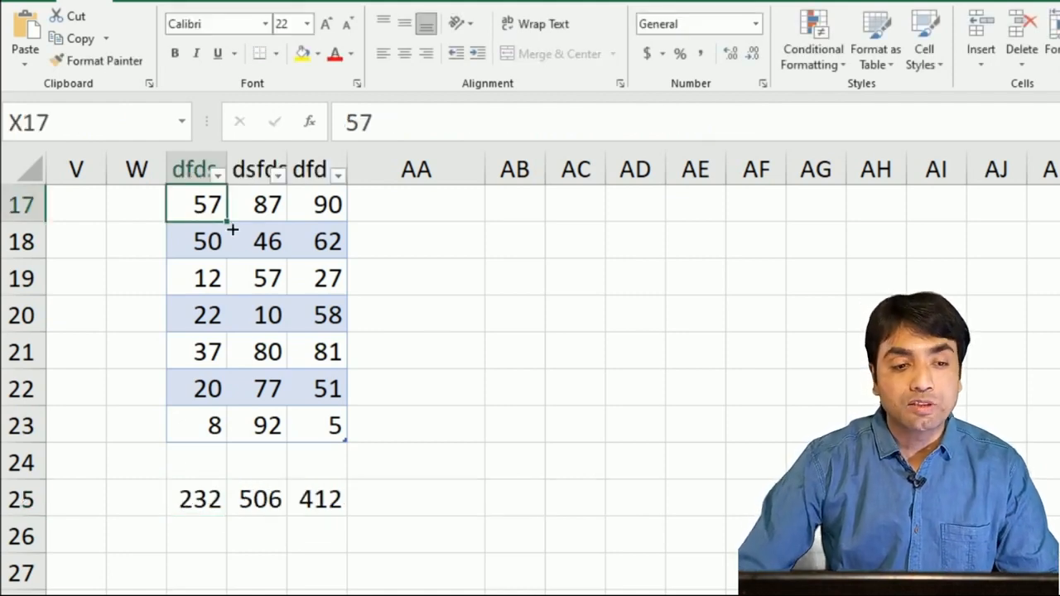
key("Up")
key("Up")
key("Up")
key("Up")
key("Down")
key("Down")
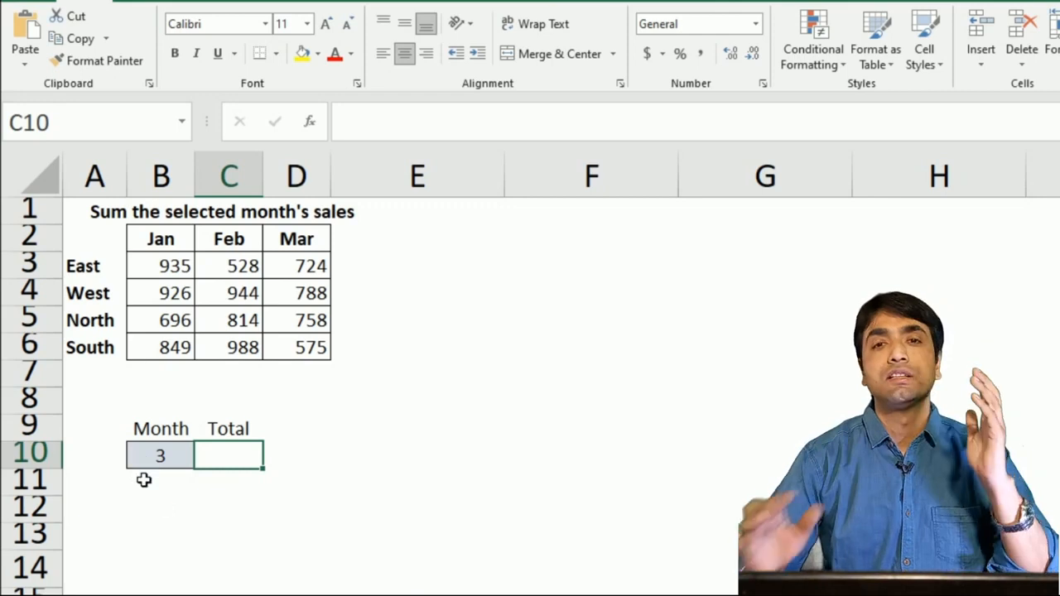
Start the Total formula in C10 with SUM and a nested OFFSET, using the region names A3:A6 as the reference
type("=sum")
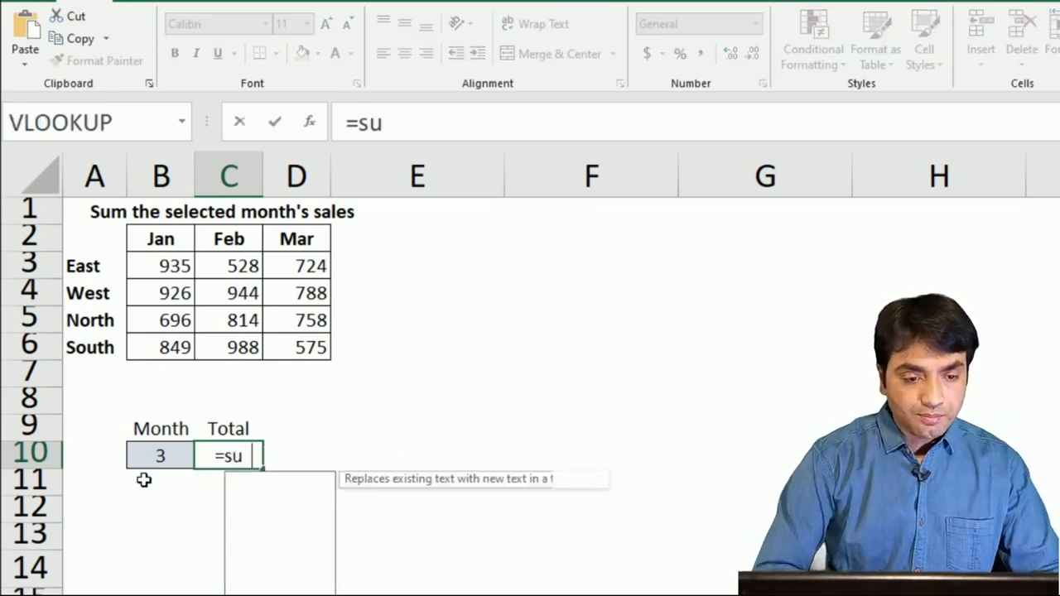
key("Tab")
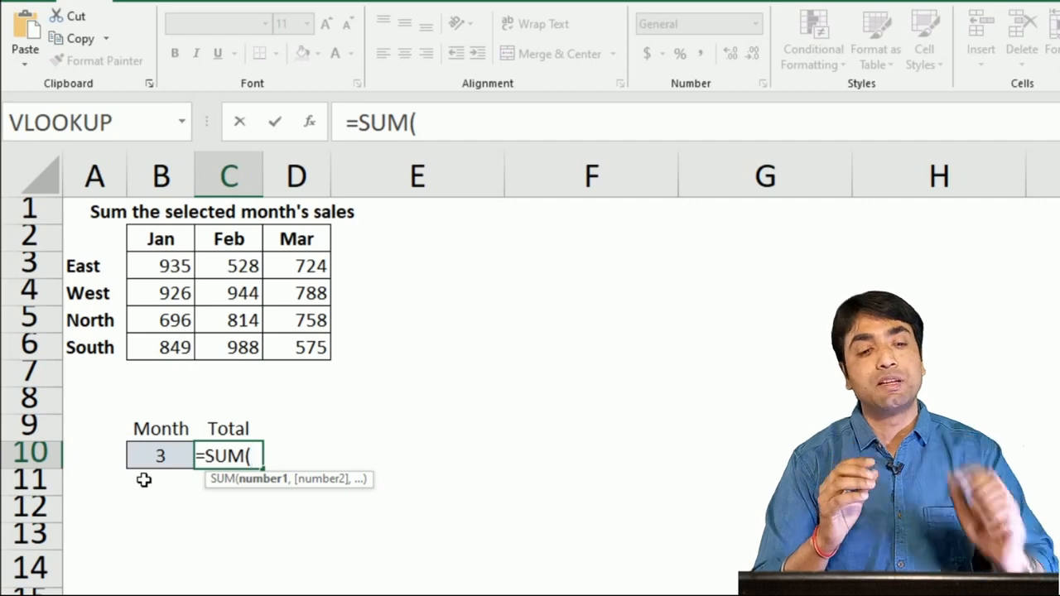
type("offset")
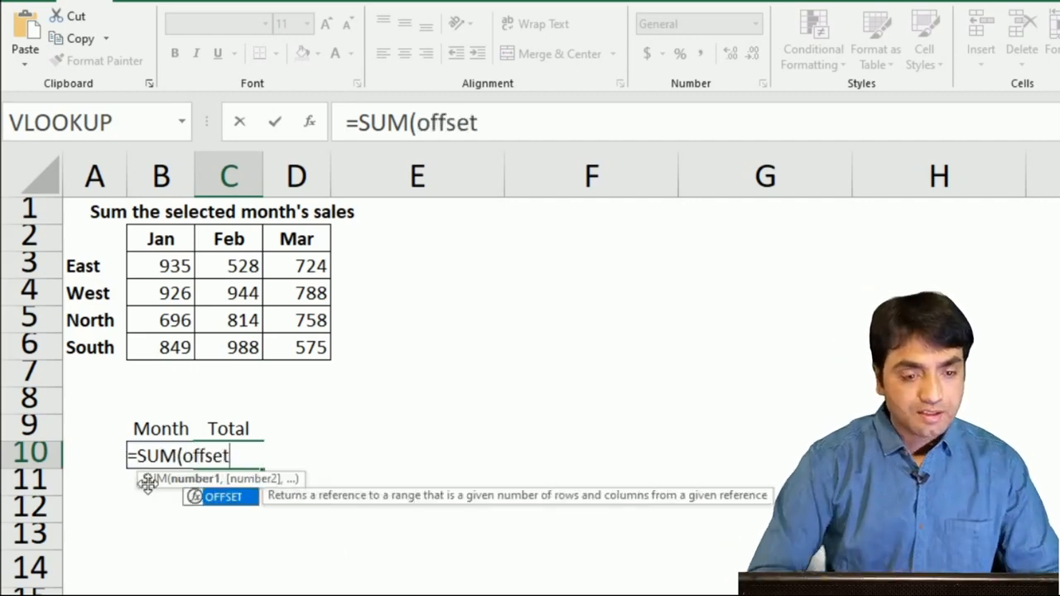
key("Tab")
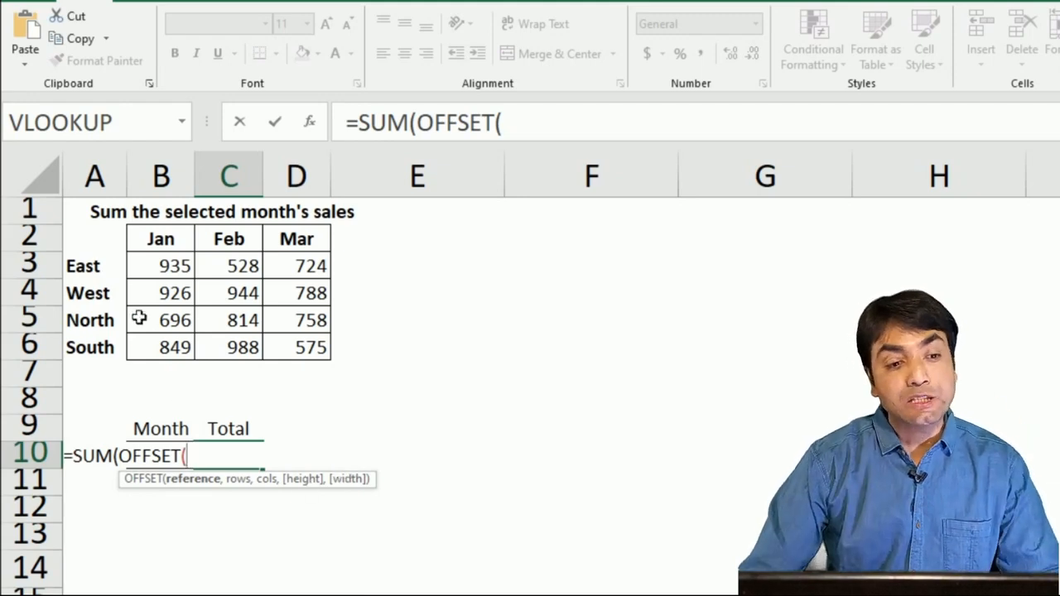
left_click(103, 277)
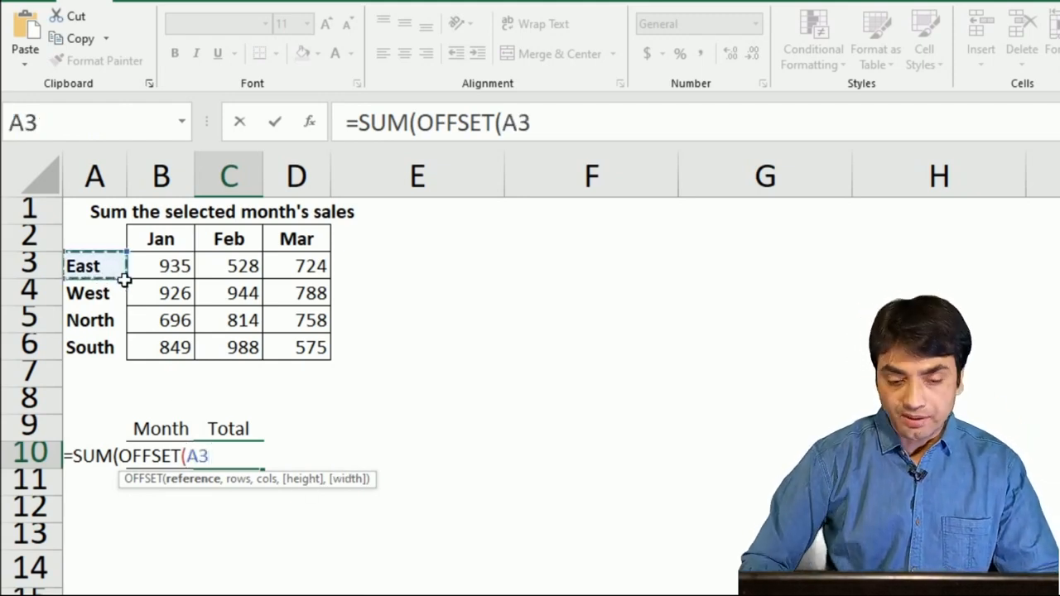
key("shift+Down")
key("shift+Down")
key("shift+Down")
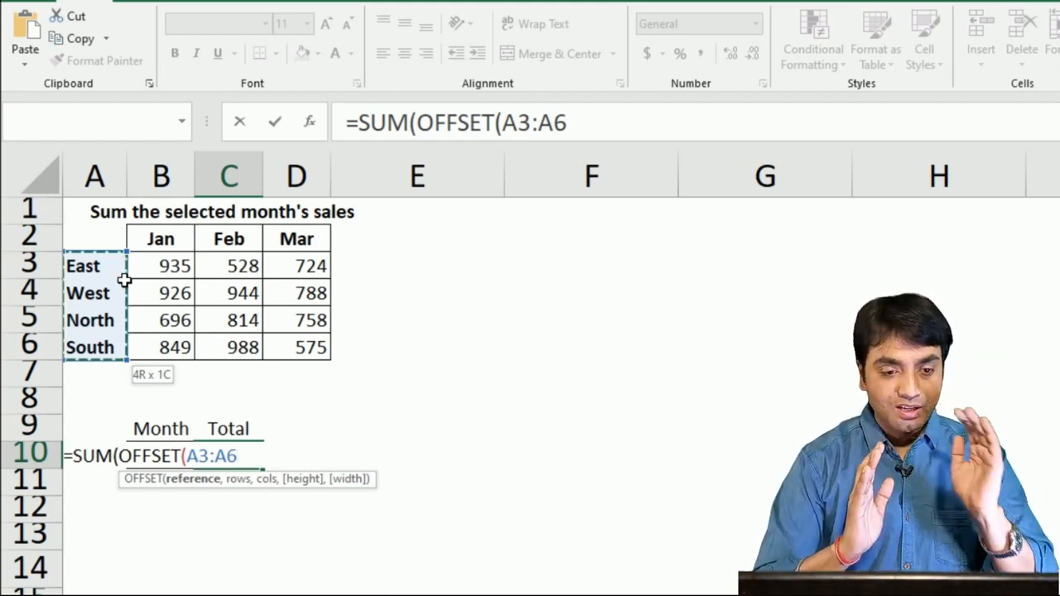
type(",")
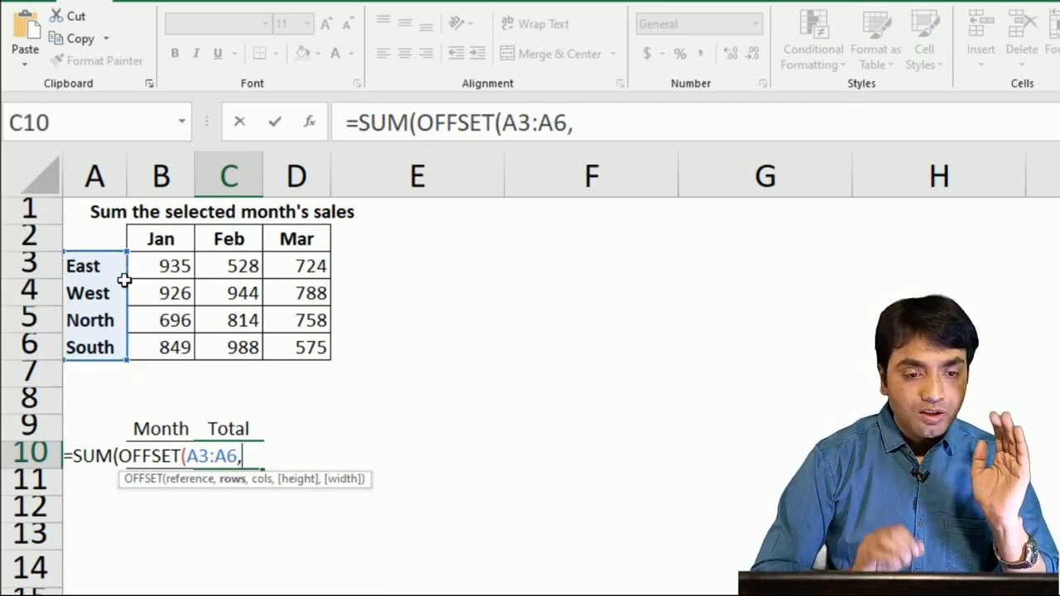
Complete the C10 formula with a row offset of 0 and column offset B10, making it =SUM(OFFSET(A3:A6,0,B10))
type("0,")
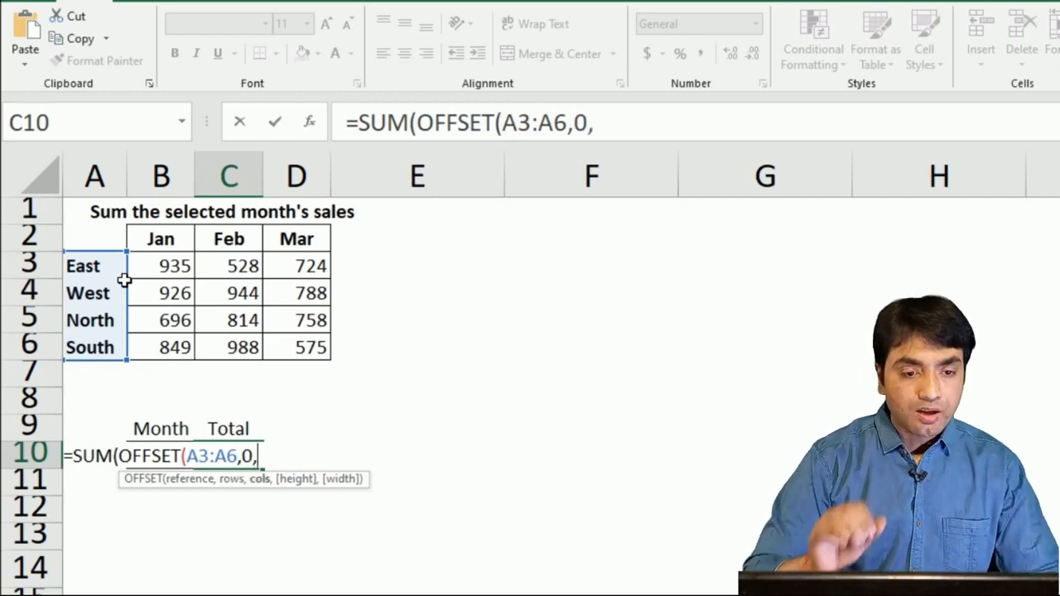
left_click(166, 509)
key("Up")
key("Up")
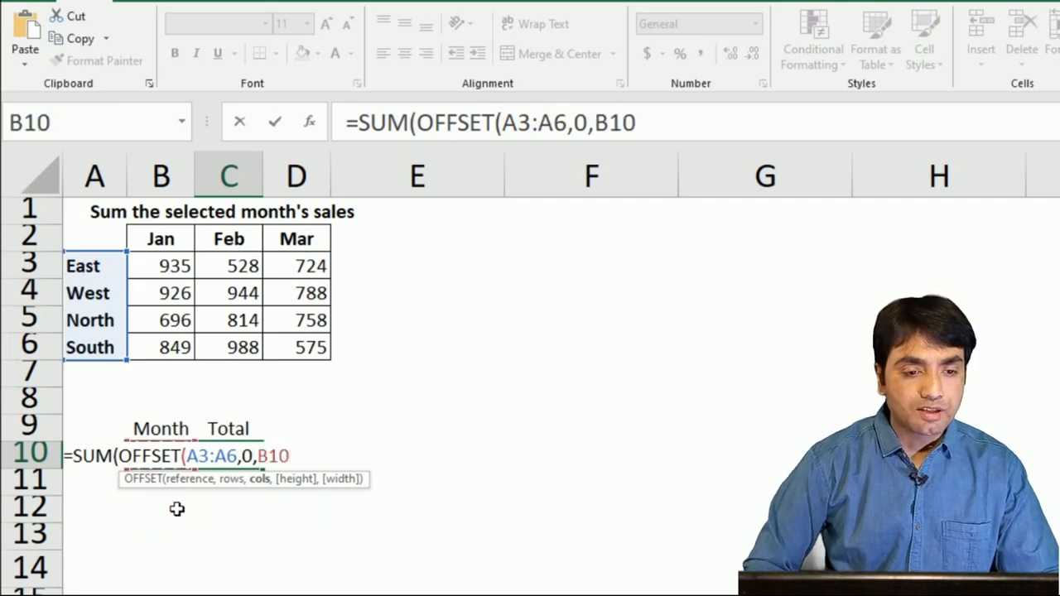
type(")")
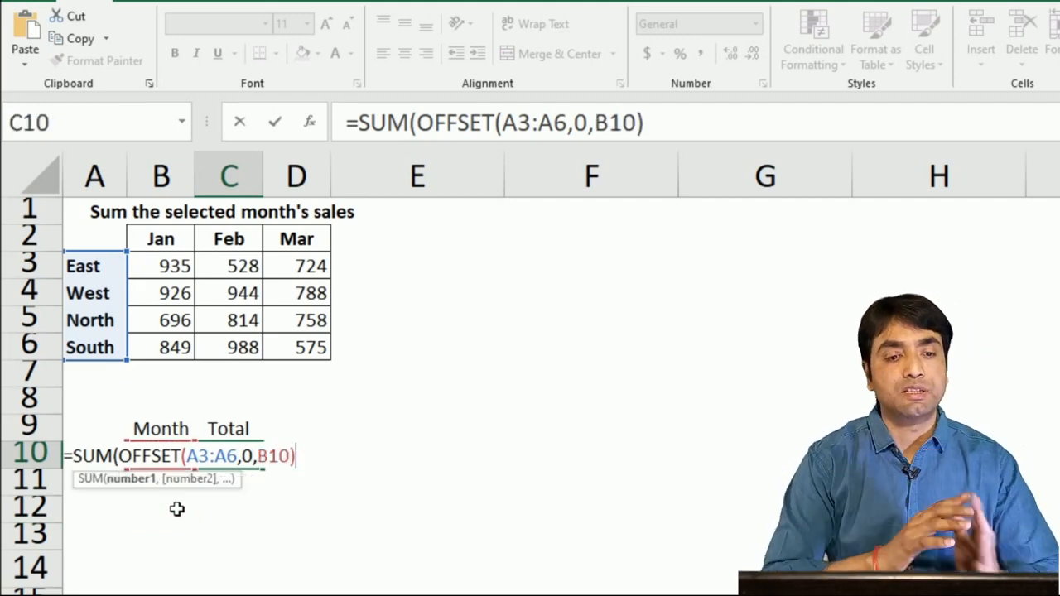
type(")")
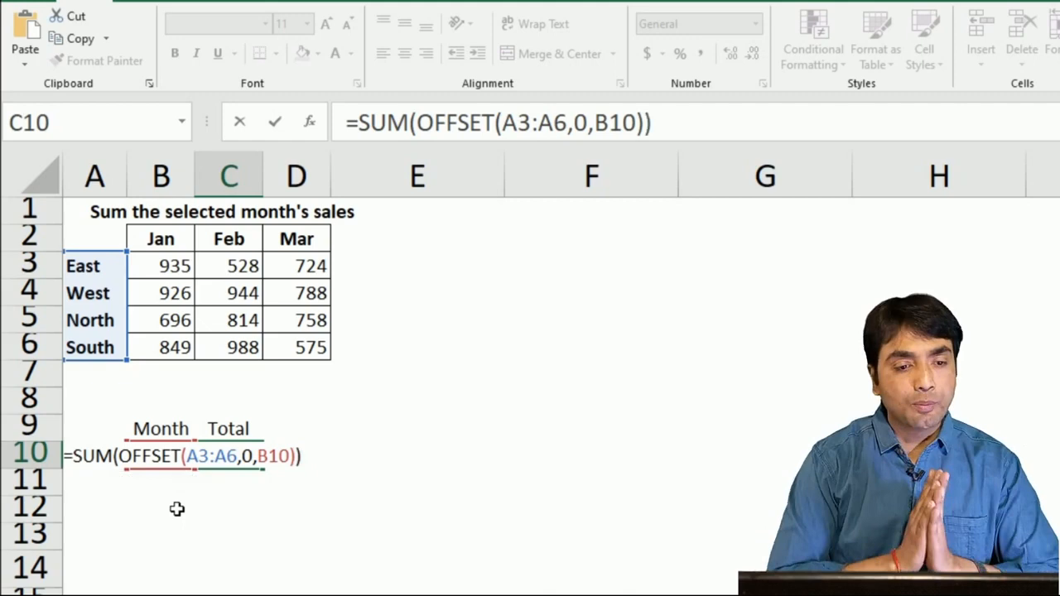
key("Return")
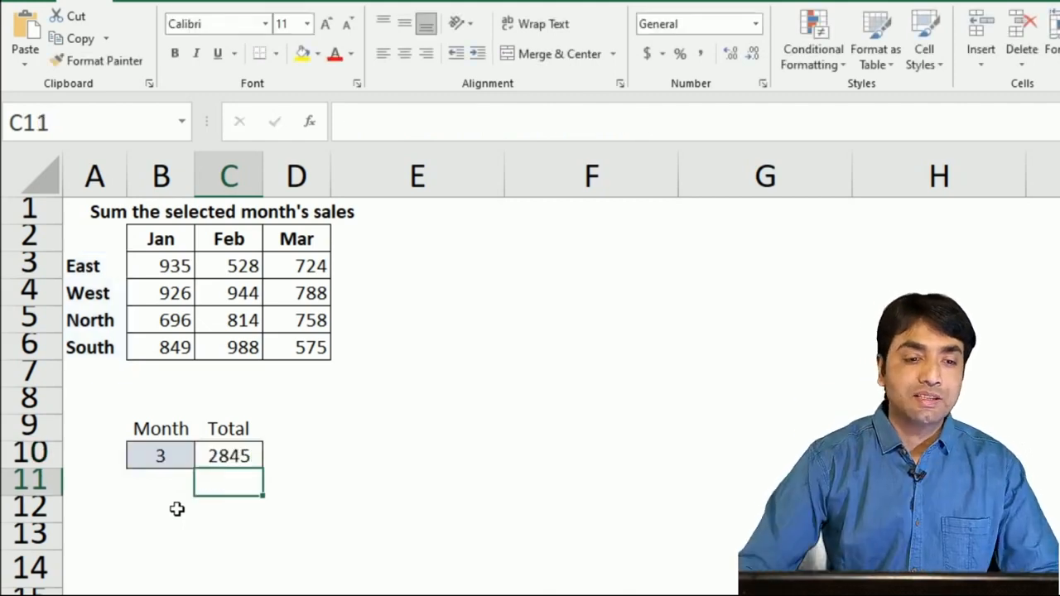
Set the Month value in B10 to 1
left_click(170, 465)
type("1")
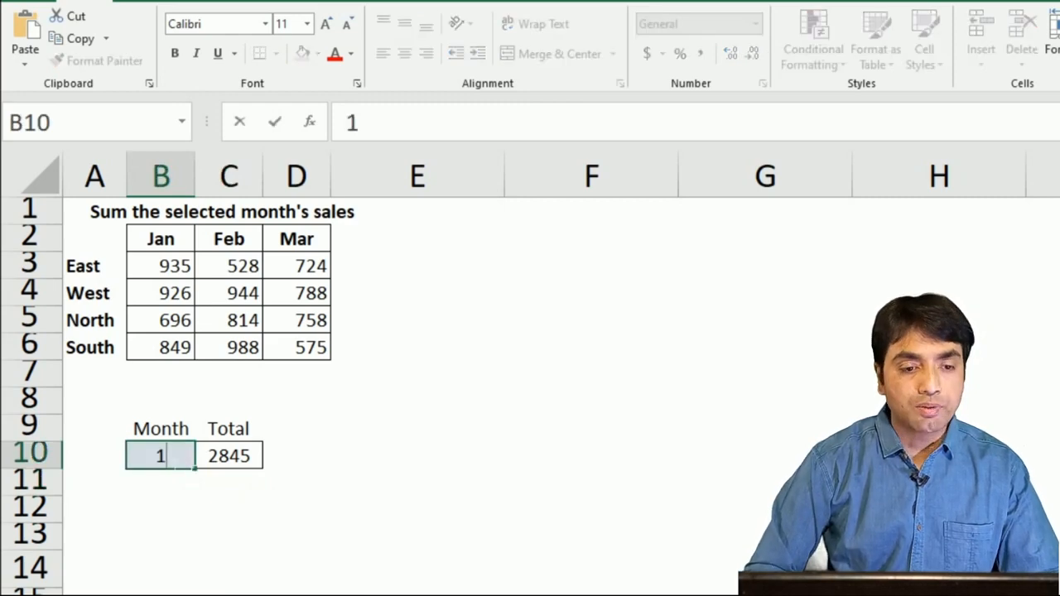
key("Return")
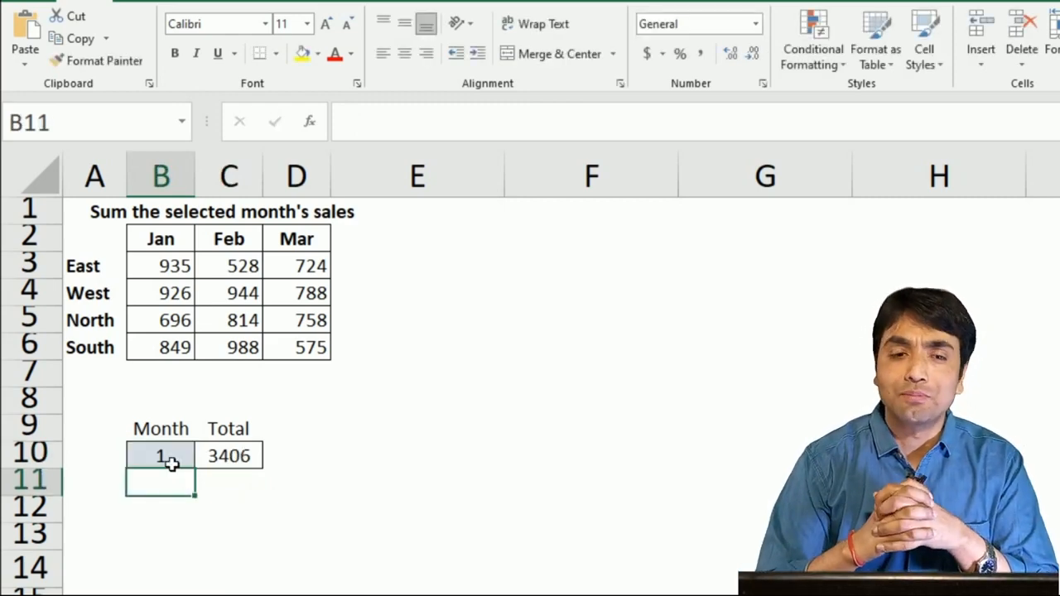